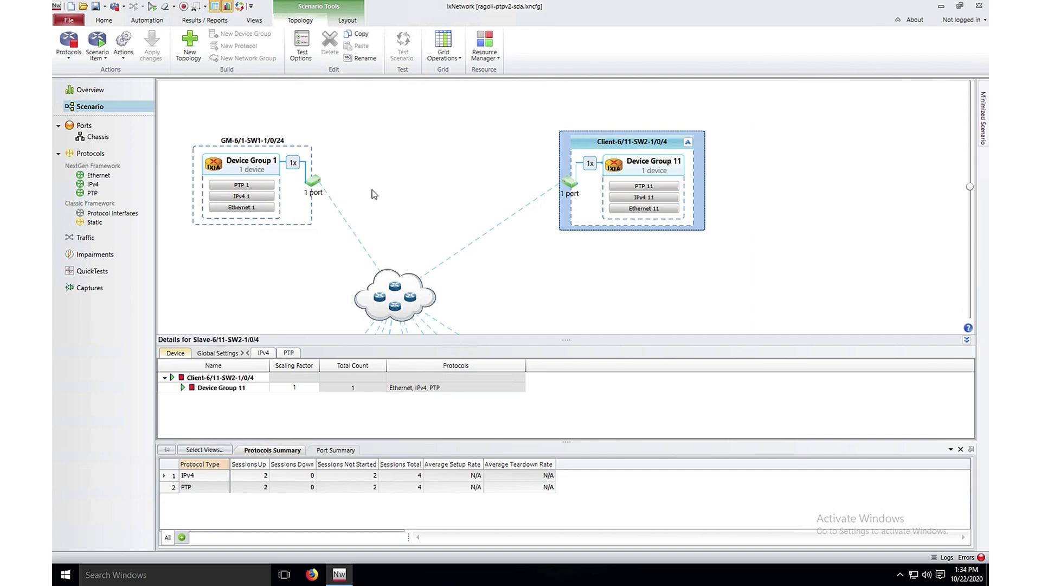
# Start the protocols on the grandmaster port GM-6/1-SW1-1/0/24 and on the client port Client-6/11-SW2-1/0/4.
pyautogui.click(314, 185)
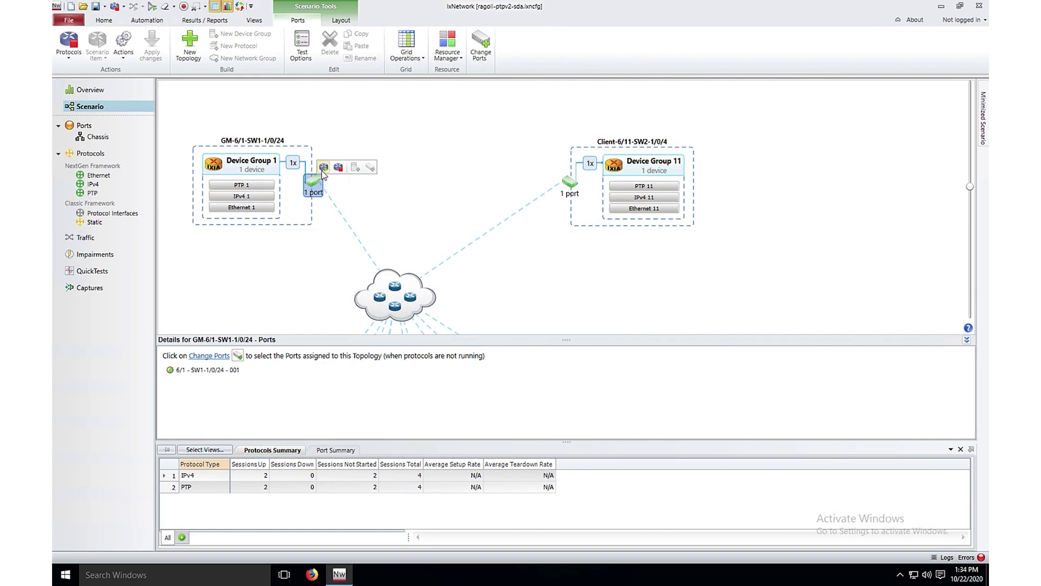
pyautogui.click(322, 169)
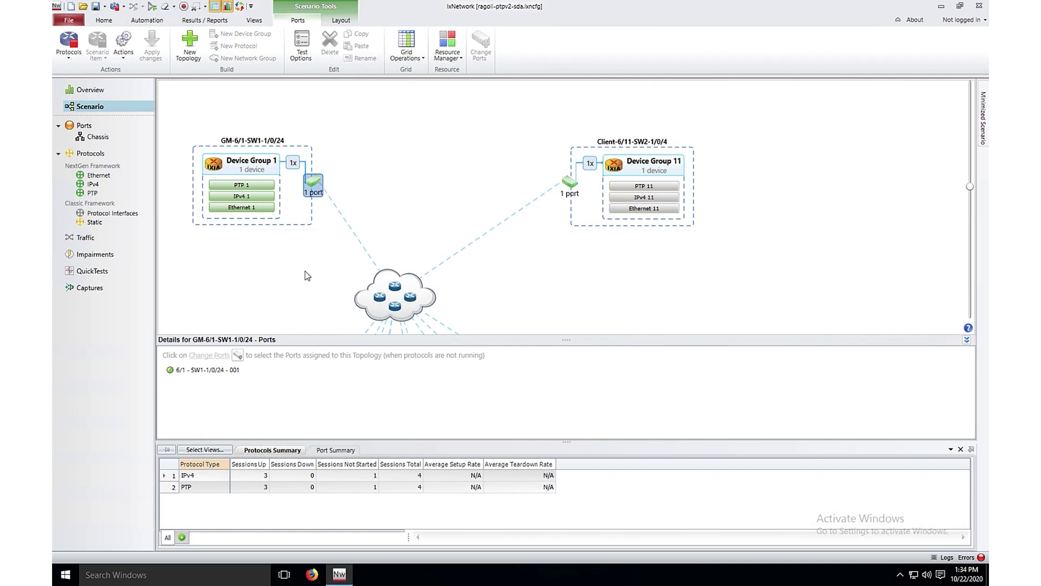
pyautogui.click(569, 186)
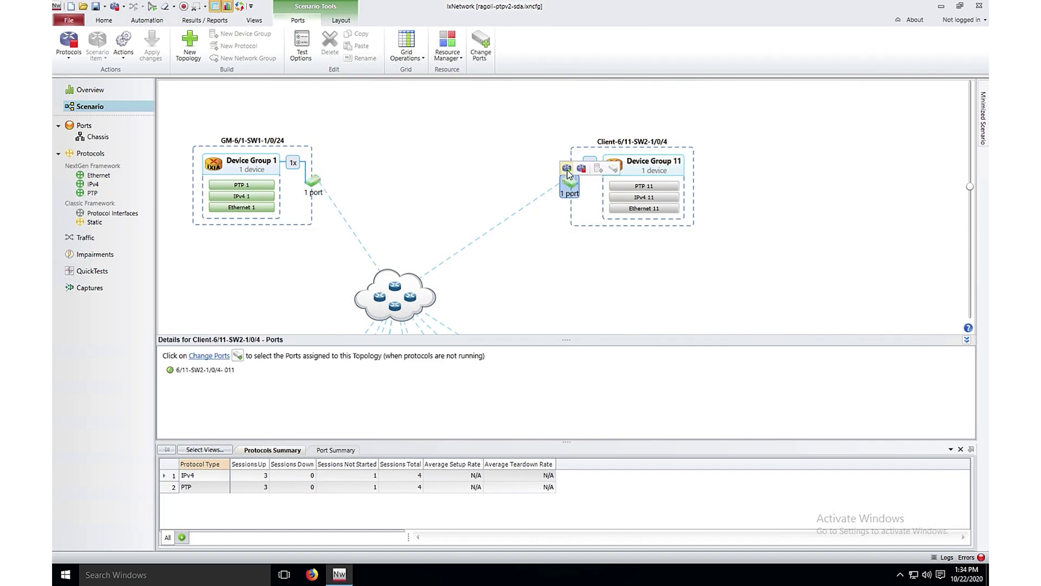
pyautogui.click(567, 171)
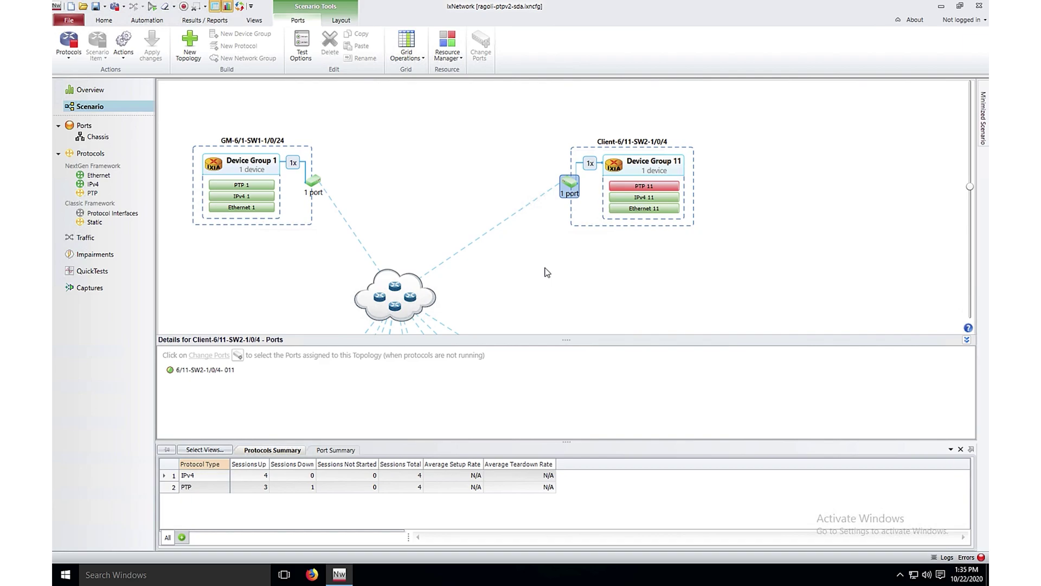
# Stop the protocols on the client port Client-6/11-SW2-1/0/4 and on the grandmaster port GM-6/1-SW1-1/0/24.
pyautogui.moveTo(571, 190)
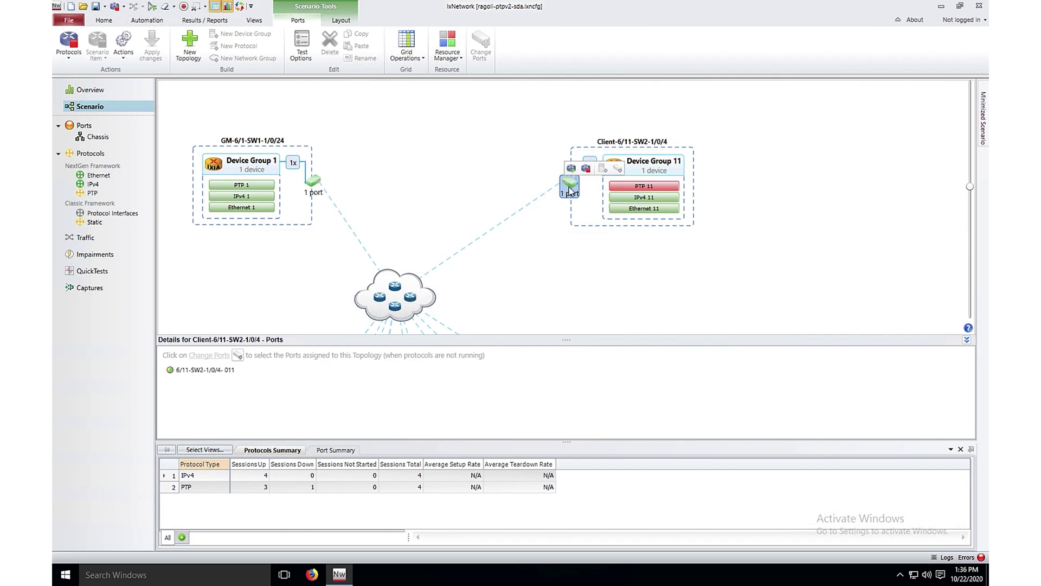
pyautogui.click(586, 168)
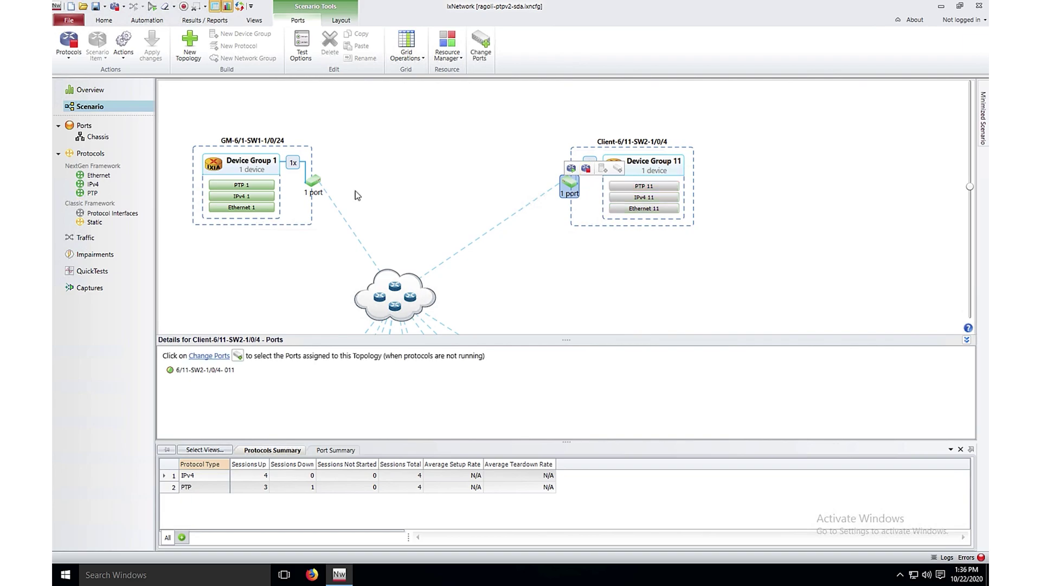
pyautogui.click(319, 187)
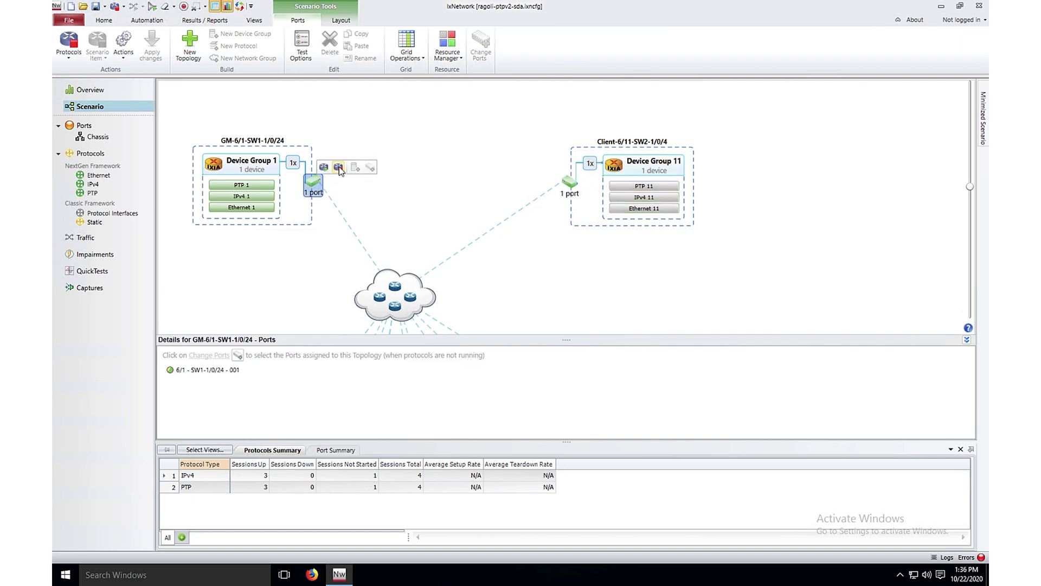
pyautogui.click(339, 169)
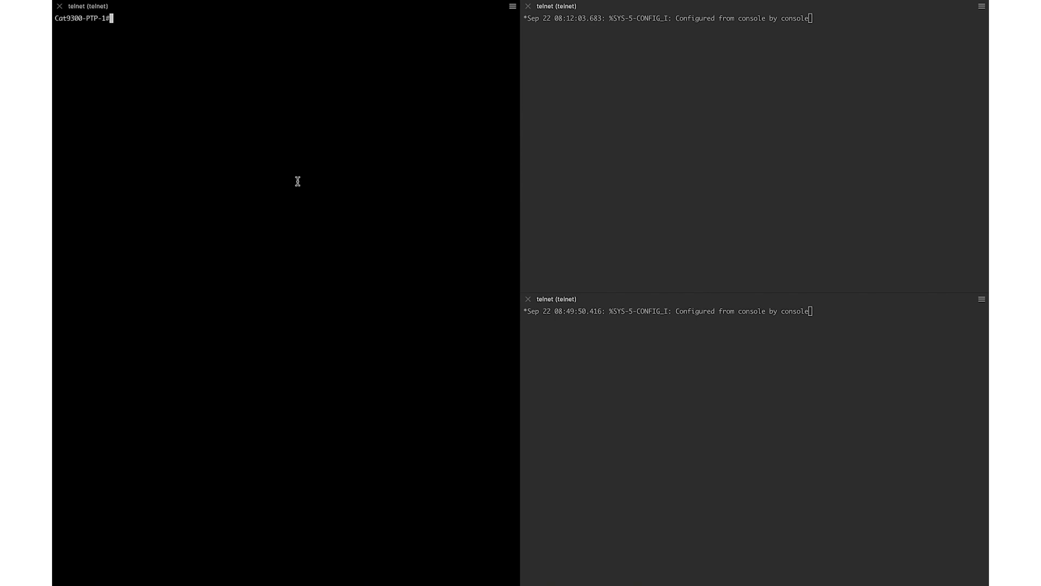
# In the telnet terminal, bring up the command prompts of the Cat9500-PTP and Cat9300-PTP-2 consoles.
pyautogui.click(592, 111)
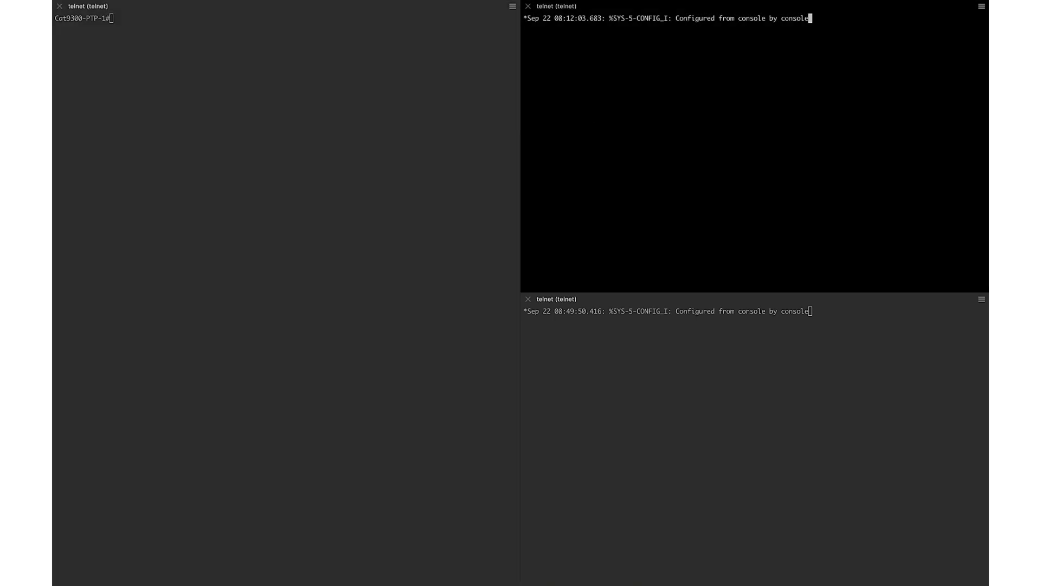
pyautogui.press('Return')
pyautogui.click(650, 358)
pyautogui.press('Return')
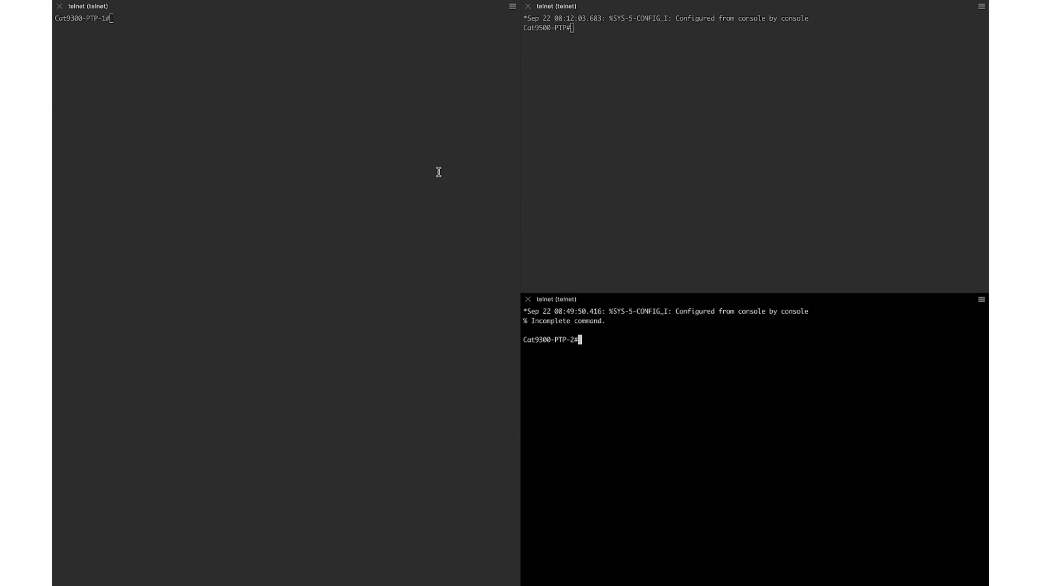
# Display the full software version output on Cat9300-PTP-1 and examine its network-advantage and dna-advantage license packages.
pyautogui.click(229, 136)
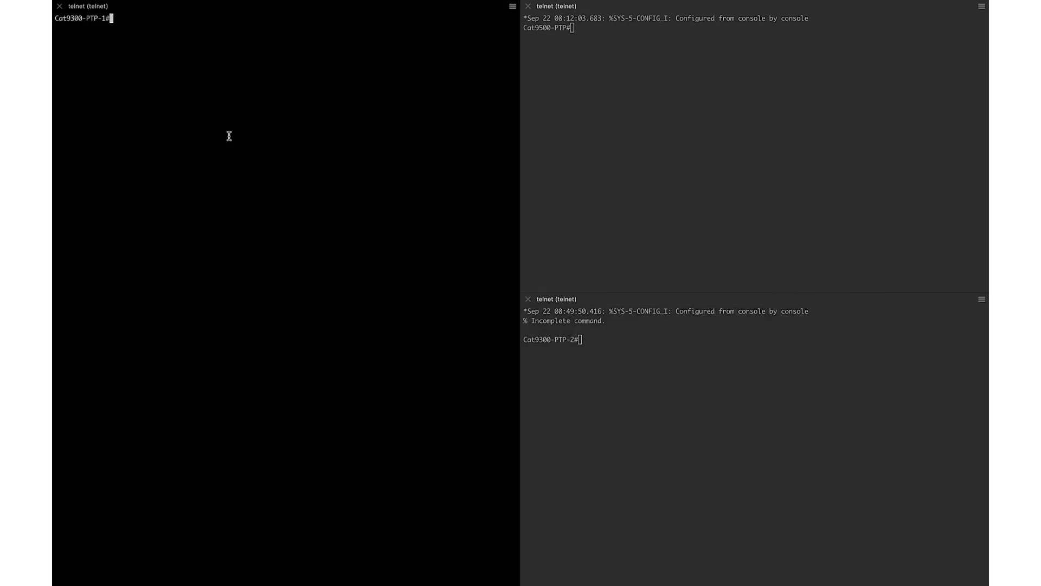
pyautogui.write('sh ver')
pyautogui.press('Return')
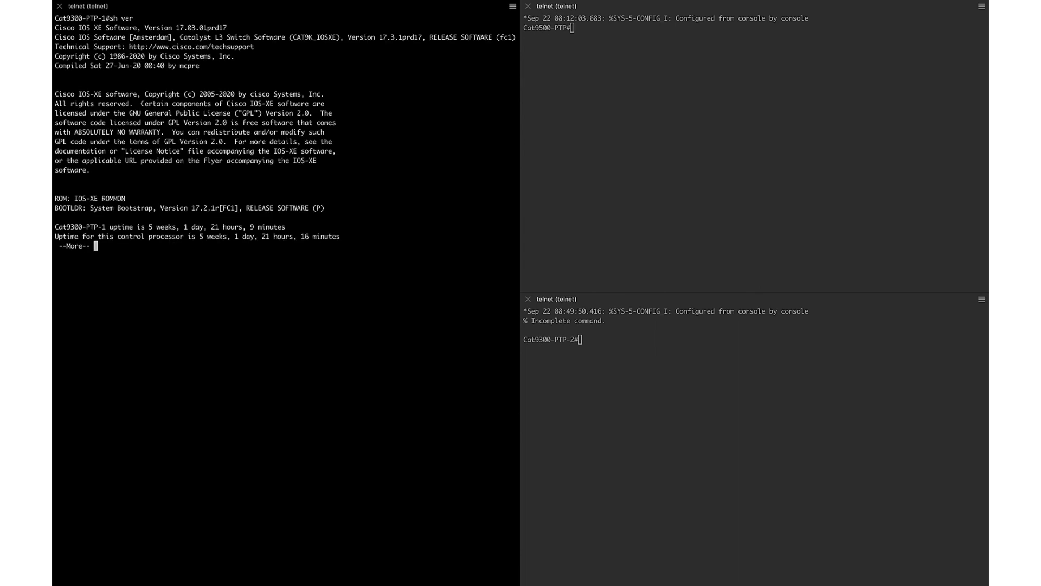
pyautogui.press('space')
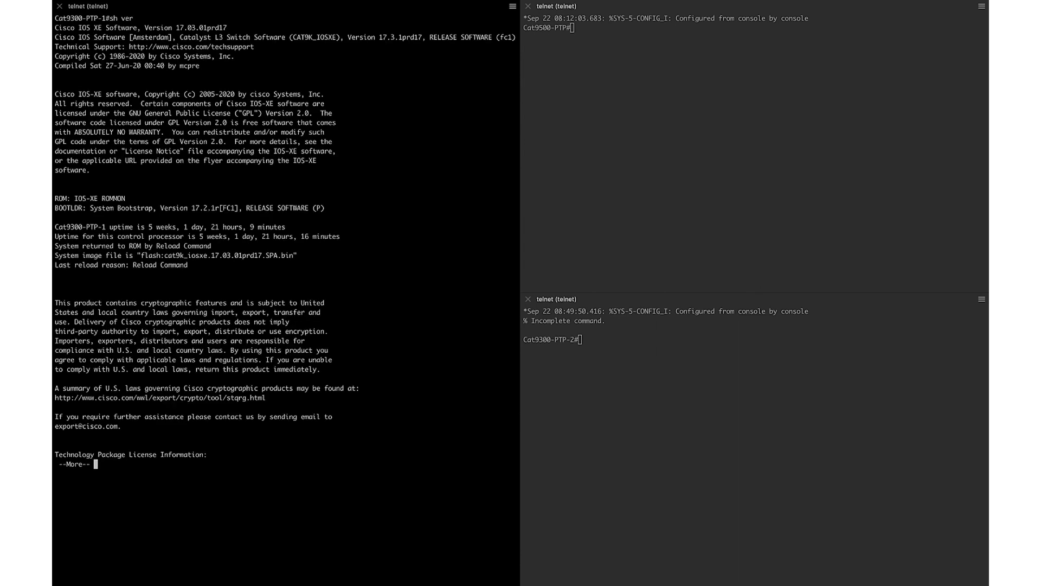
pyautogui.press('space')
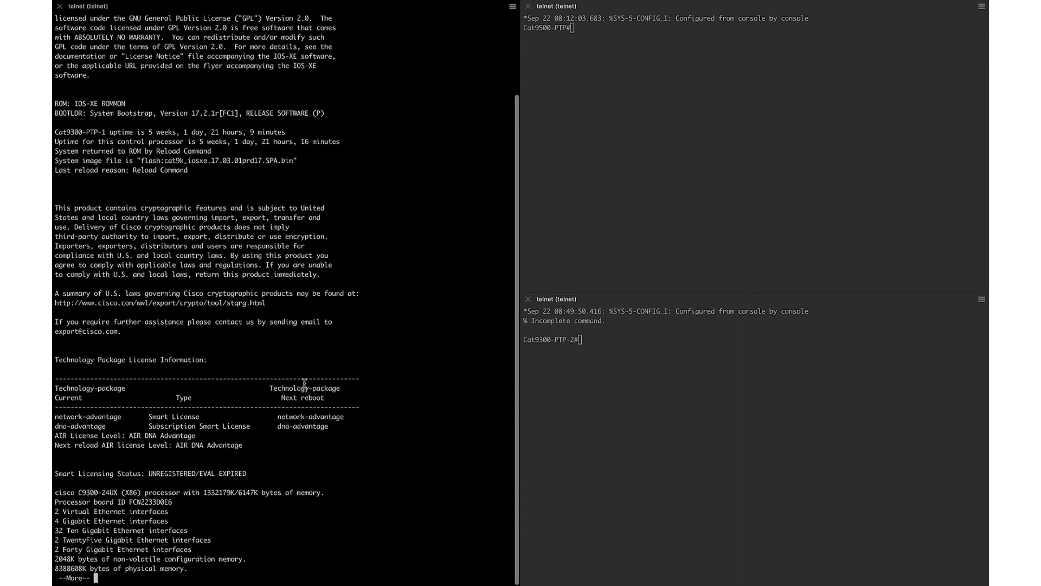
pyautogui.doubleClick(308, 416)
pyautogui.press('space')
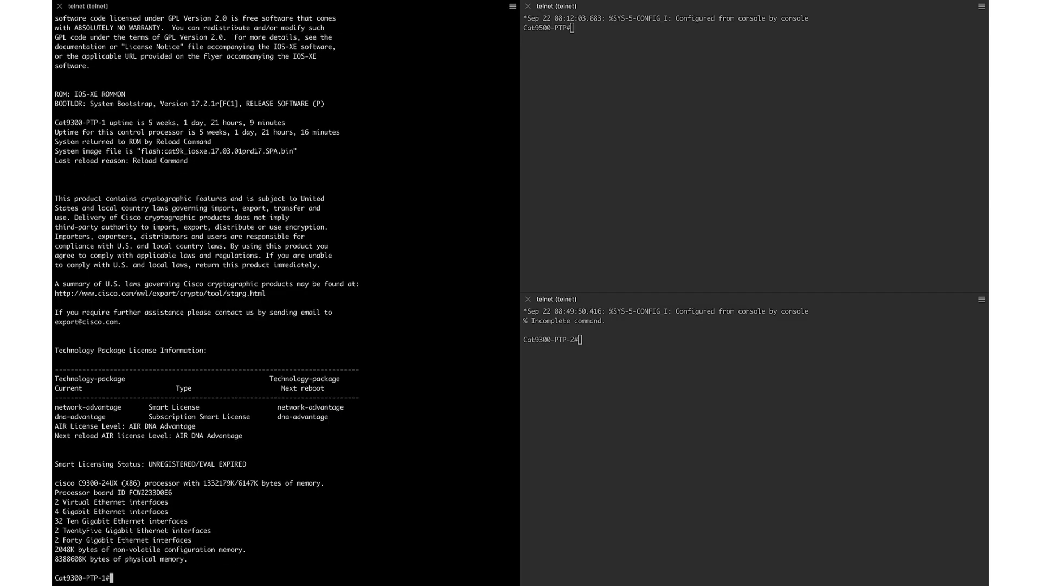
pyautogui.doubleClick(300, 416)
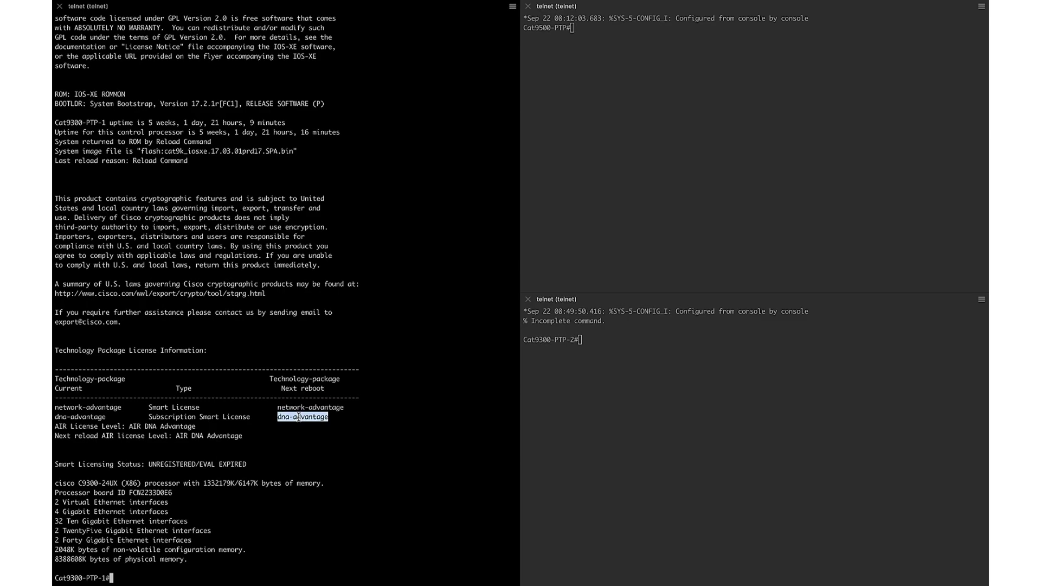
pyautogui.doubleClick(301, 407)
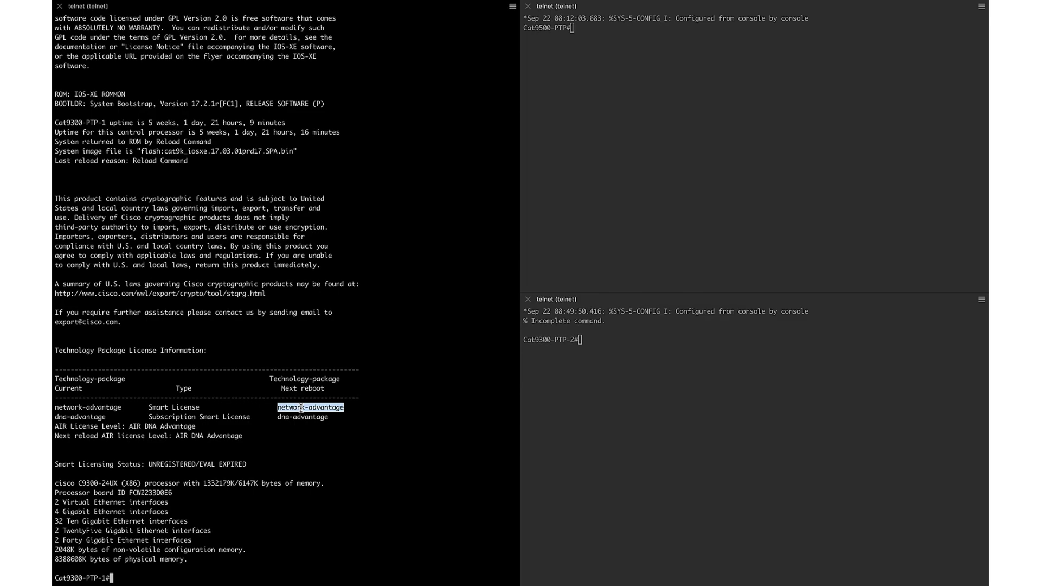
pyautogui.click(275, 445)
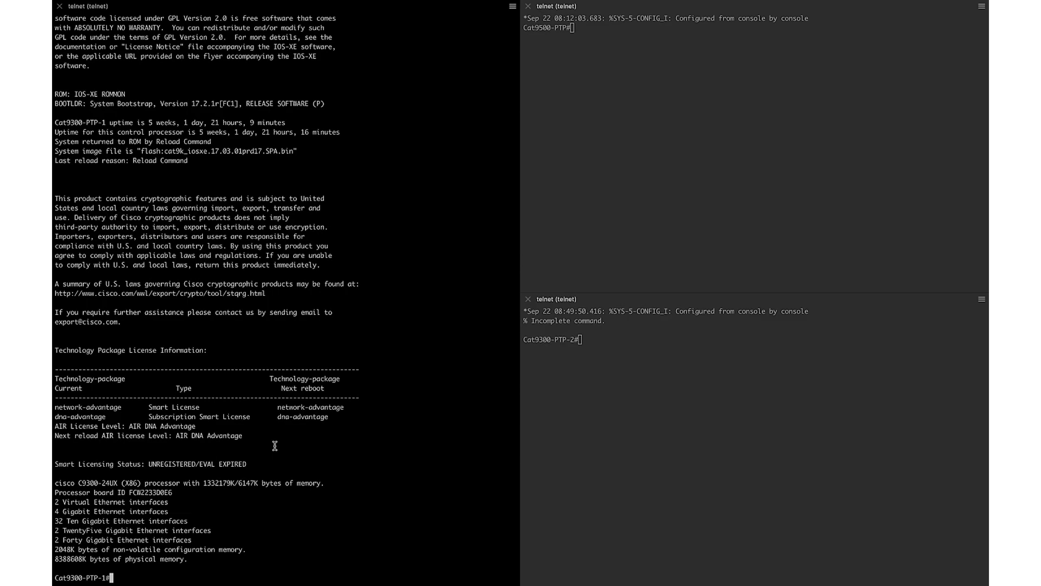
# Show the running configuration of interface VLAN 100 on Cat9300-PTP-1.
pyautogui.write('sh run int vlv100')
pyautogui.press('Left')
pyautogui.press('Left')
pyautogui.press('Left')
pyautogui.press('BackSpace')
pyautogui.press('Return')
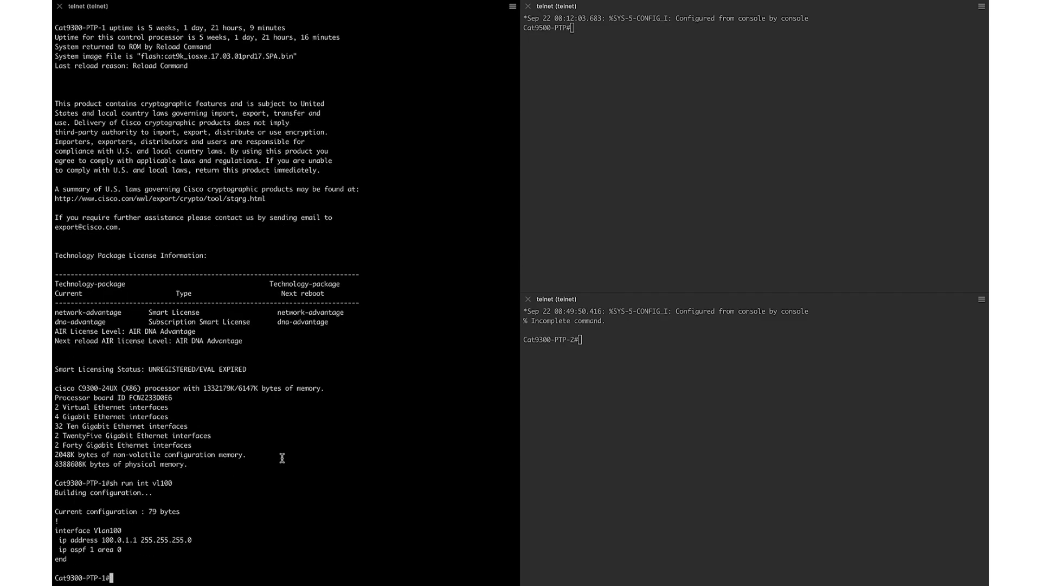
# Show the running configuration of interface VLAN 101 on Cat9300-PTP-2.
pyautogui.click(675, 413)
pyautogui.write('sh run int v')
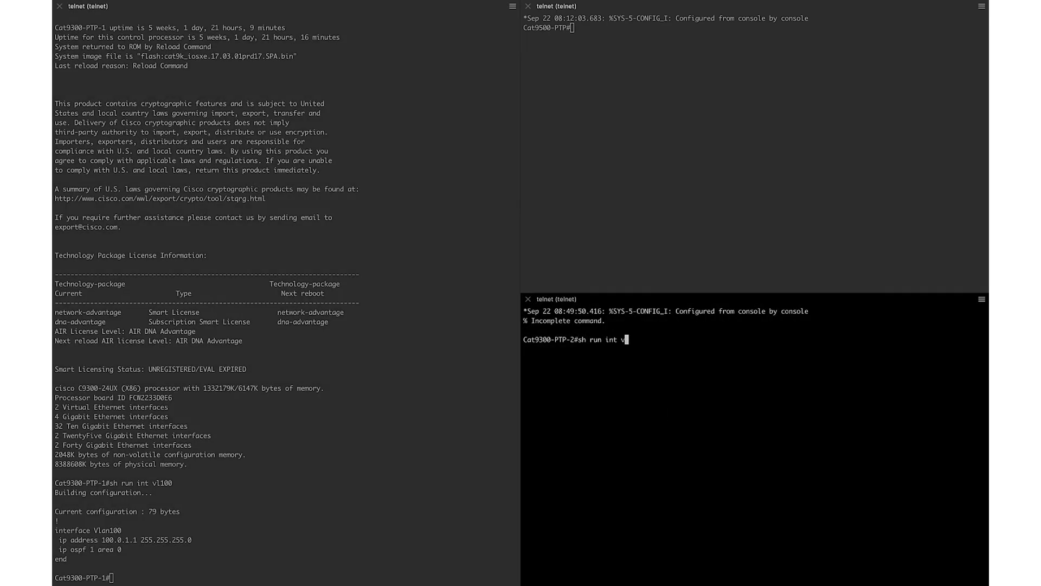
pyautogui.write('lv101')
pyautogui.press('Left')
pyautogui.press('Left')
pyautogui.press('Left')
pyautogui.press('BackSpace')
pyautogui.press('Return')
# Ping 100.0.2.1 from Cat9300-PTP-1 to test reachability of the other switch.
pyautogui.click(280, 424)
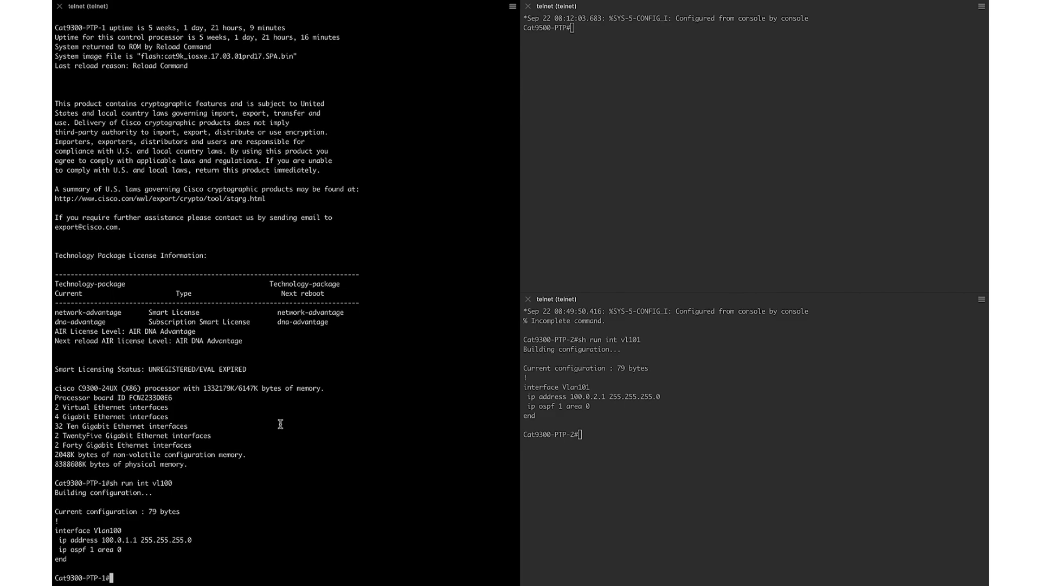
pyautogui.write('ping 100.0.2.1')
pyautogui.press('Return')
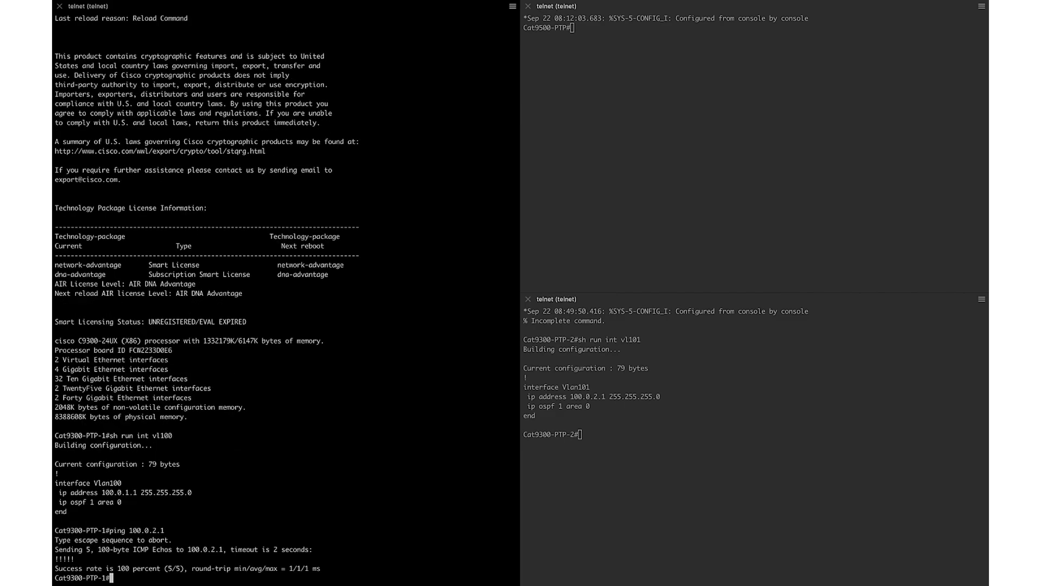
pyautogui.press('Return')
pyautogui.press('Return')
pyautogui.press('Return')
pyautogui.press('Return')
pyautogui.press('Return')
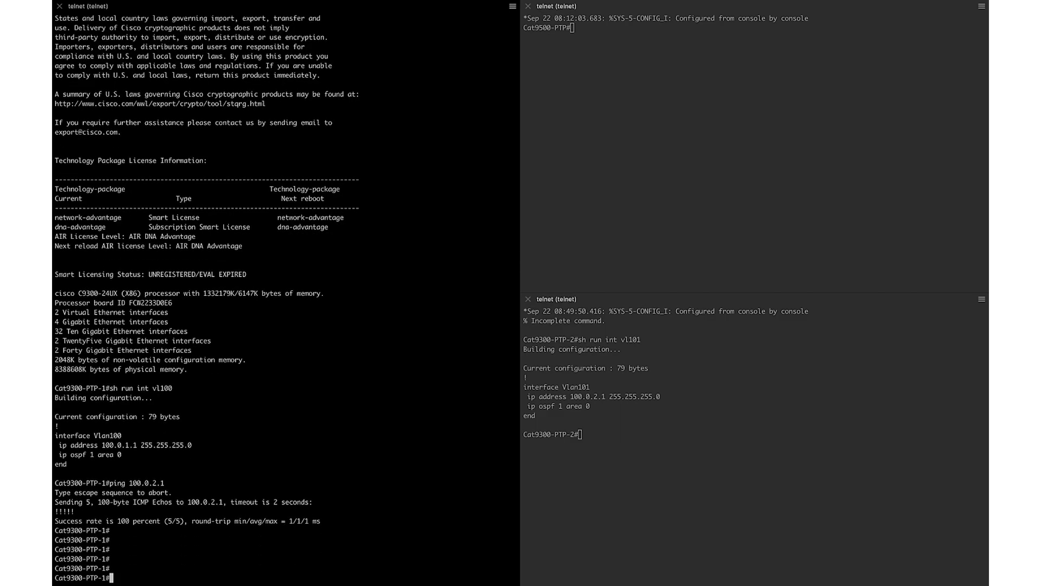
# Enter global configuration on Cat9300-PTP-1 and set the PTP transport with "ptp transport ipv4 udp".
pyautogui.write('conf t')
pyautogui.press('Return')
pyautogui.write('ig)#p')
pyautogui.write('t')
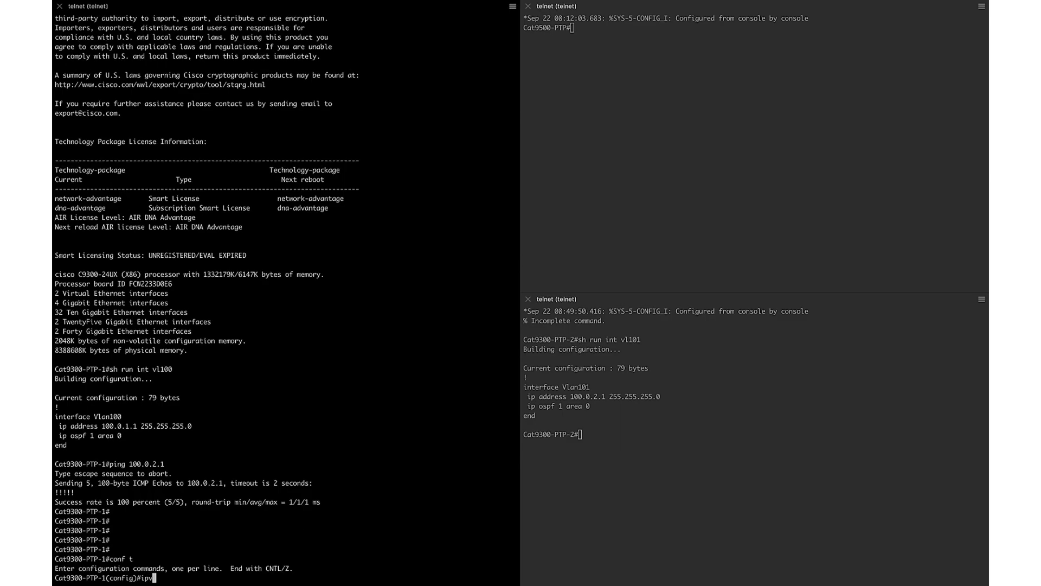
pyautogui.press('BackSpace')
pyautogui.press('BackSpace')
pyautogui.press('BackSpace')
pyautogui.write('ptp tra')
pyautogui.press('Tab')
pyautogui.write('ipv4 udp')
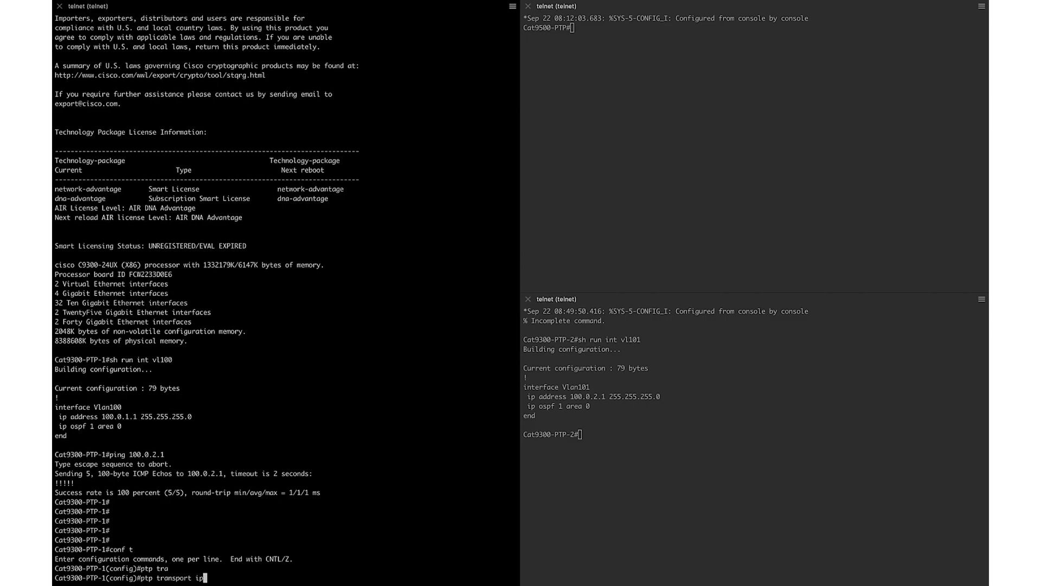
pyautogui.press('Return')
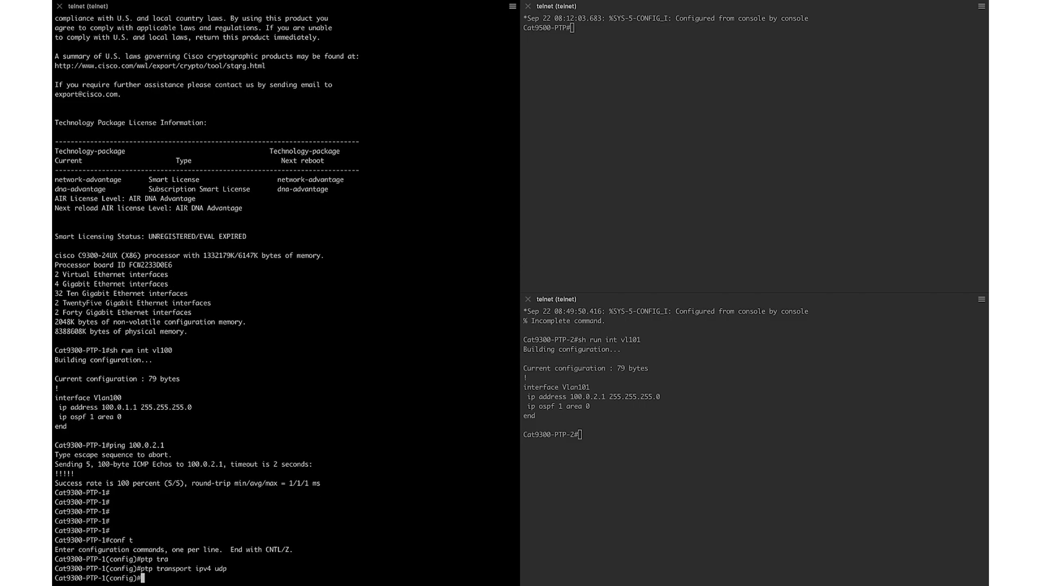
pyautogui.press('Return')
pyautogui.press('Return')
pyautogui.press('Return')
pyautogui.press('Return')
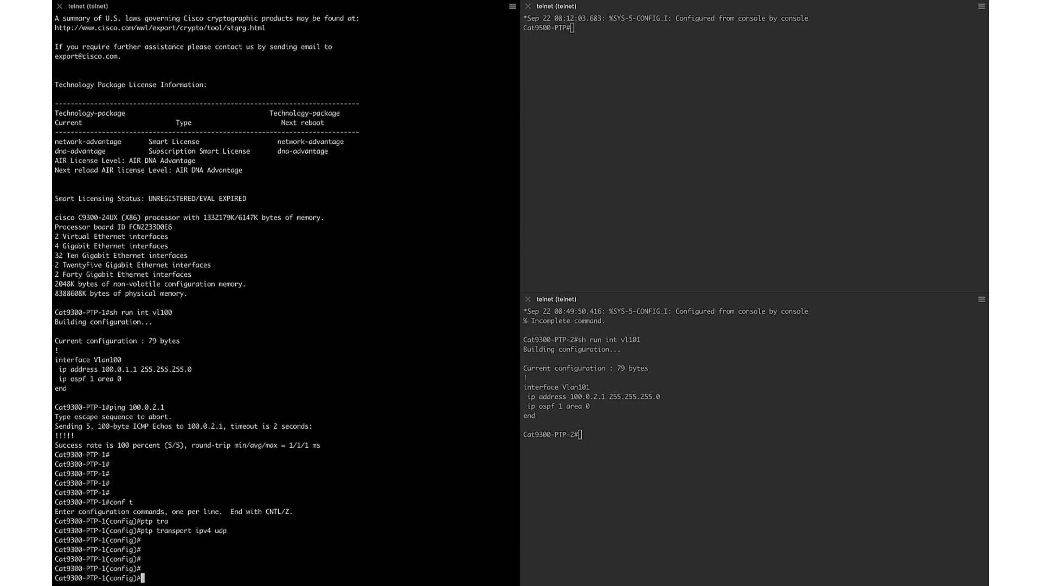
# List the available PTP modes, configure "ptp mode boundary delay-req", and leave configuration mode on Cat9300-PTP-1.
pyautogui.write('ptp mode ?')
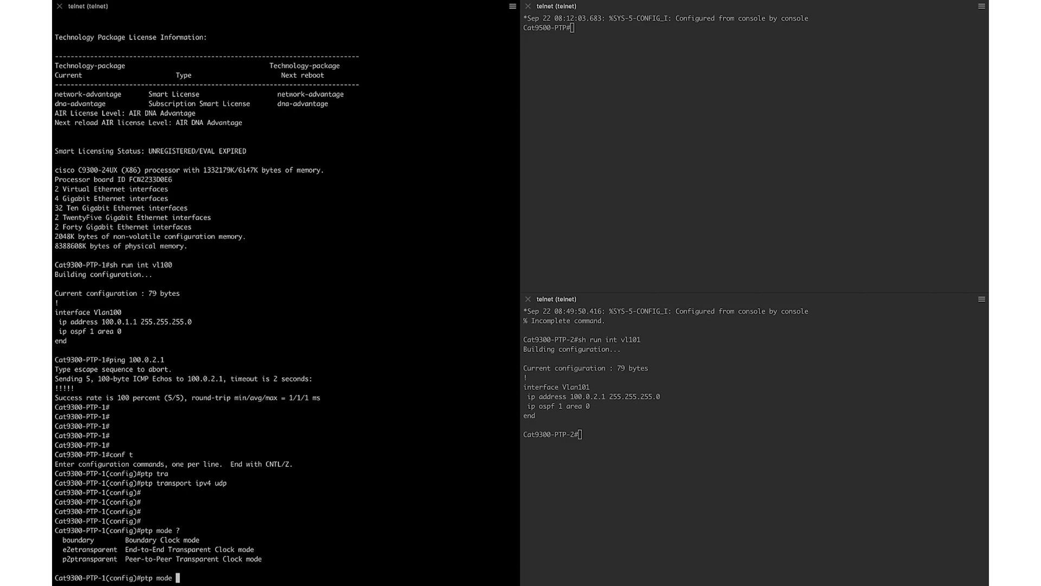
pyautogui.write('boou')
pyautogui.press('Tab')
pyautogui.press('BackSpace')
pyautogui.press('Tab')
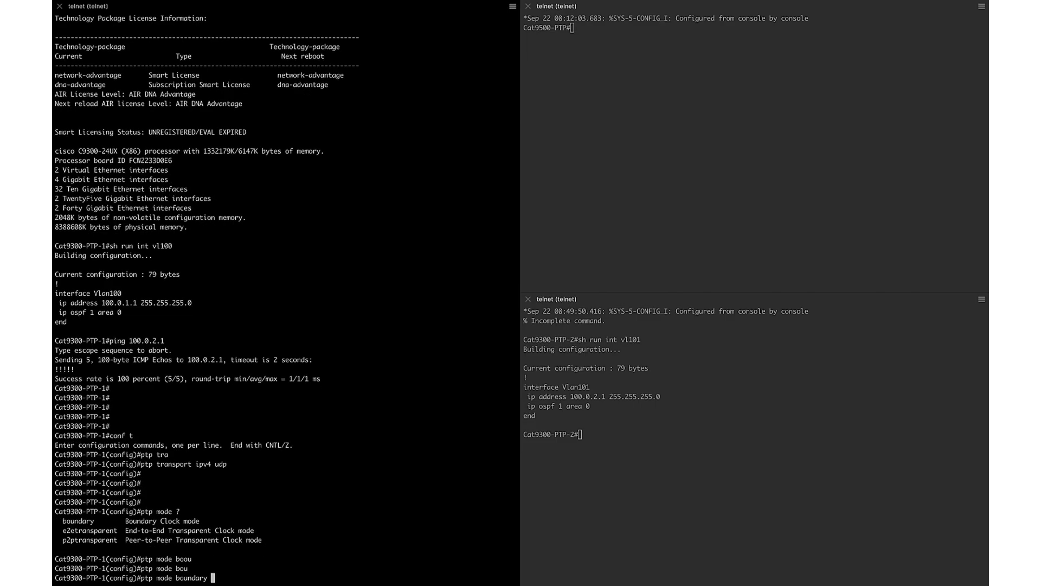
pyautogui.write('?')
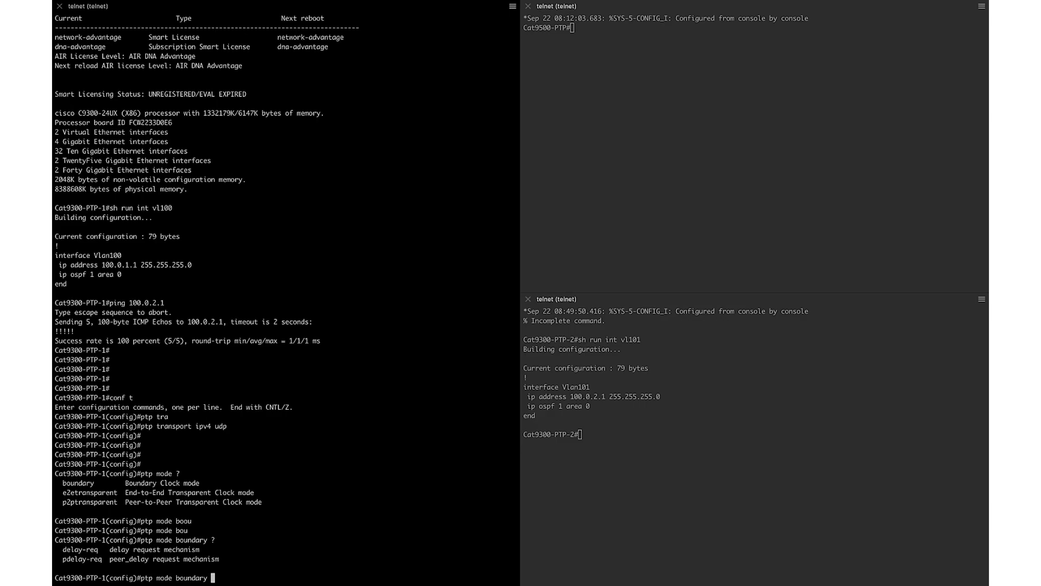
pyautogui.write('de')
pyautogui.press('Tab')
pyautogui.press('Return')
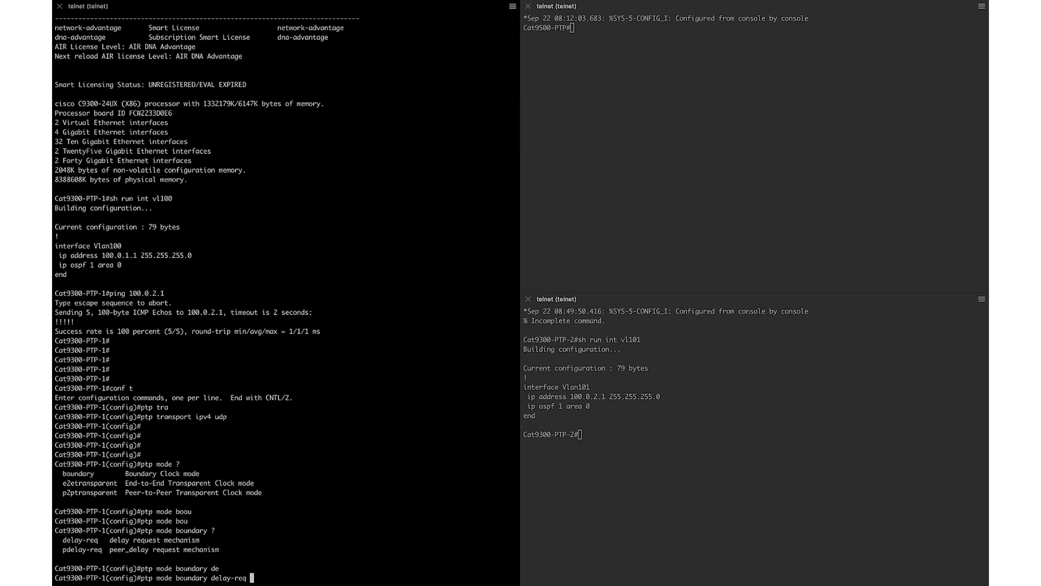
pyautogui.write('end')
pyautogui.press('Return')
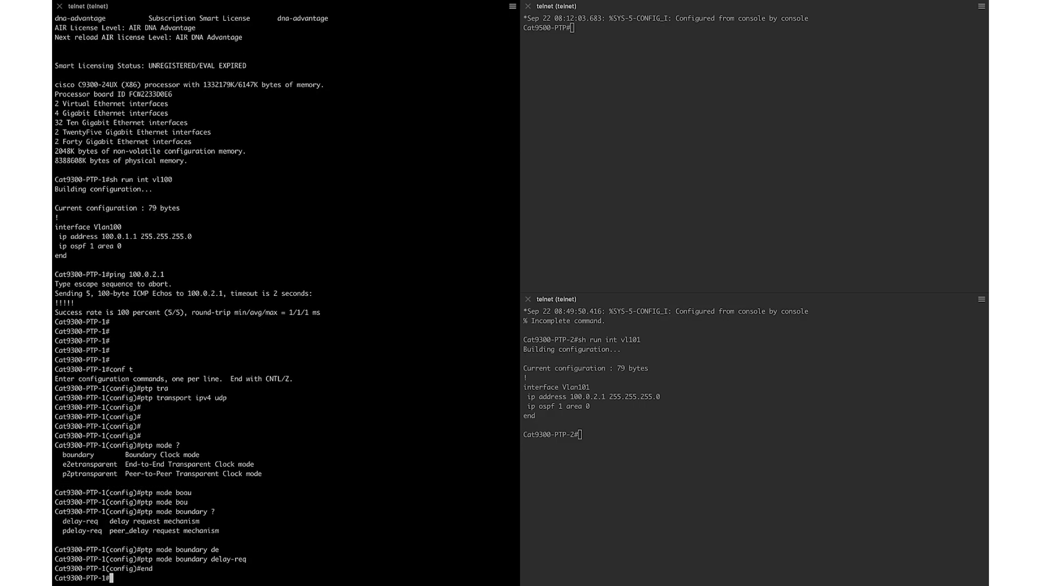
# Highlight the "ptp transport ipv4 udp" command in the Cat9300-PTP-1 output and return to an empty prompt.
pyautogui.doubleClick(187, 397)
pyautogui.moveTo(227, 389); pyautogui.dragTo(140, 388)
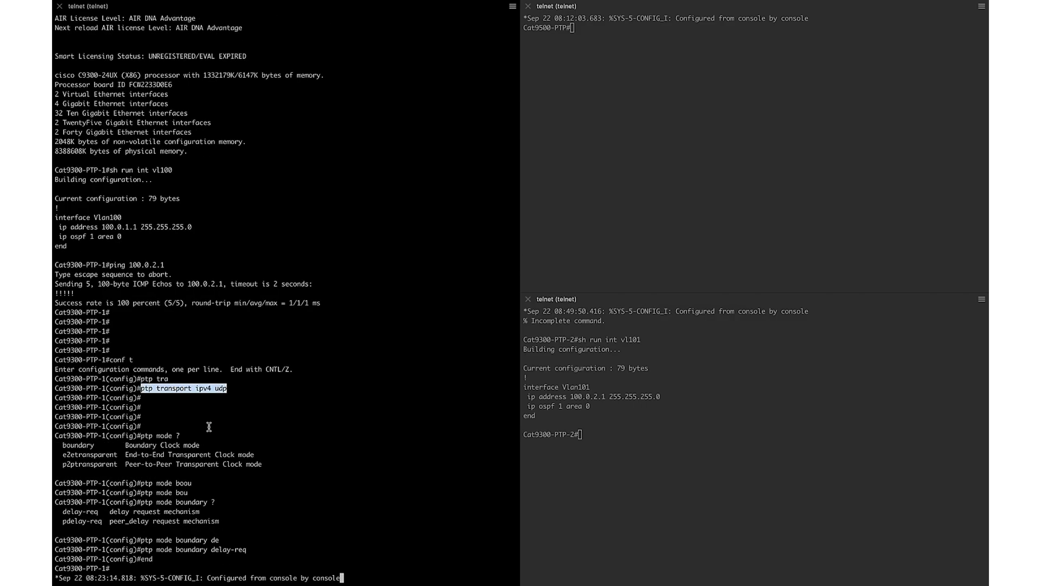
pyautogui.press('Return')
pyautogui.press('Return')
pyautogui.press('Return')
# Disable PTP on interface te1/0/10 of Cat9300-PTP-1 with "no ptp enable" and leave configuration mode.
pyautogui.write('cnof t')
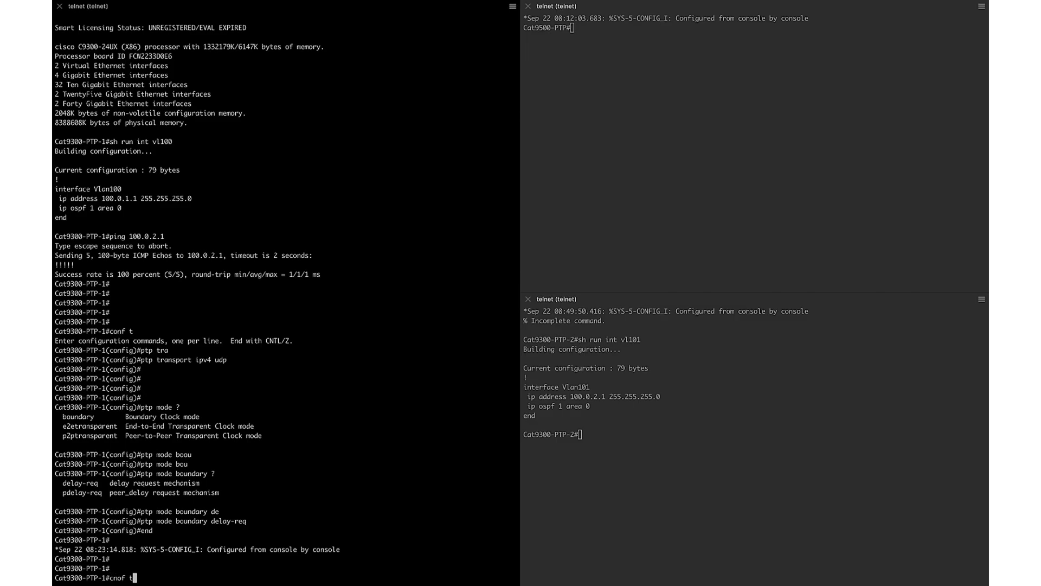
pyautogui.press('Return')
pyautogui.write('i')
pyautogui.write('onf t')
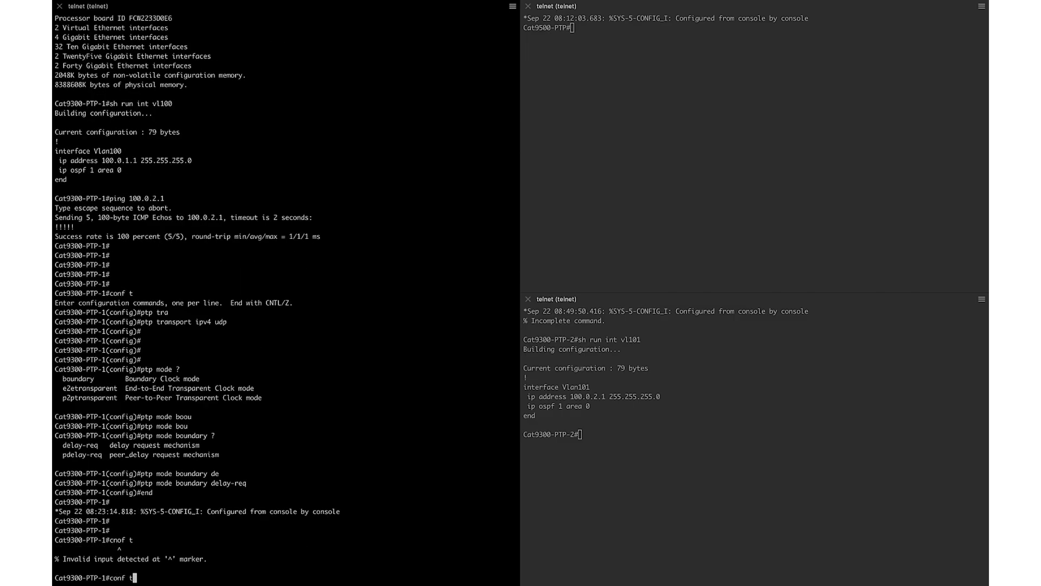
pyautogui.press('Return')
pyautogui.write('int te1/0/10')
pyautogui.press('Return')
pyautogui.write('no ptp en')
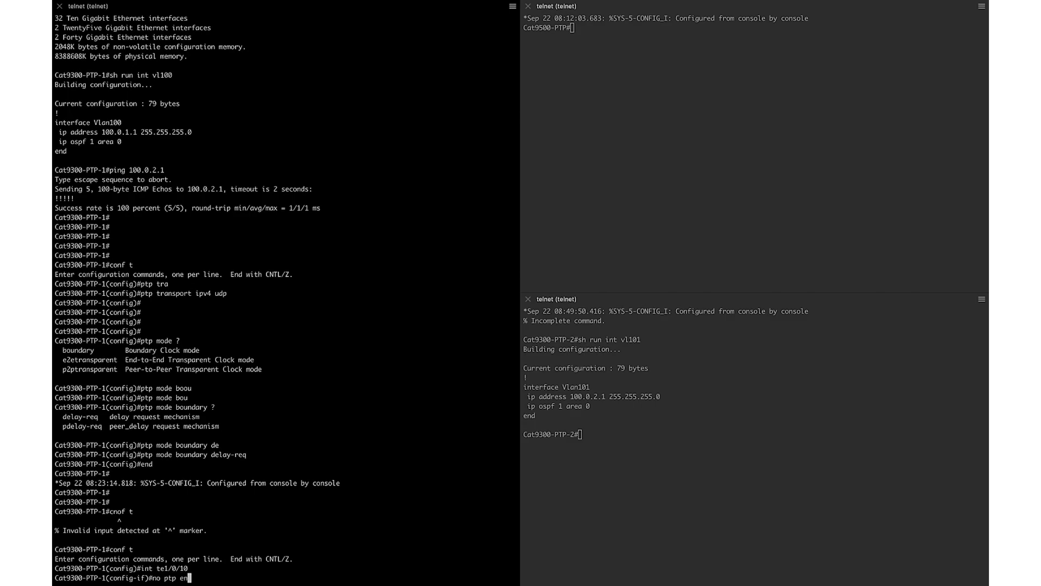
pyautogui.press('Tab')
pyautogui.press('Return')
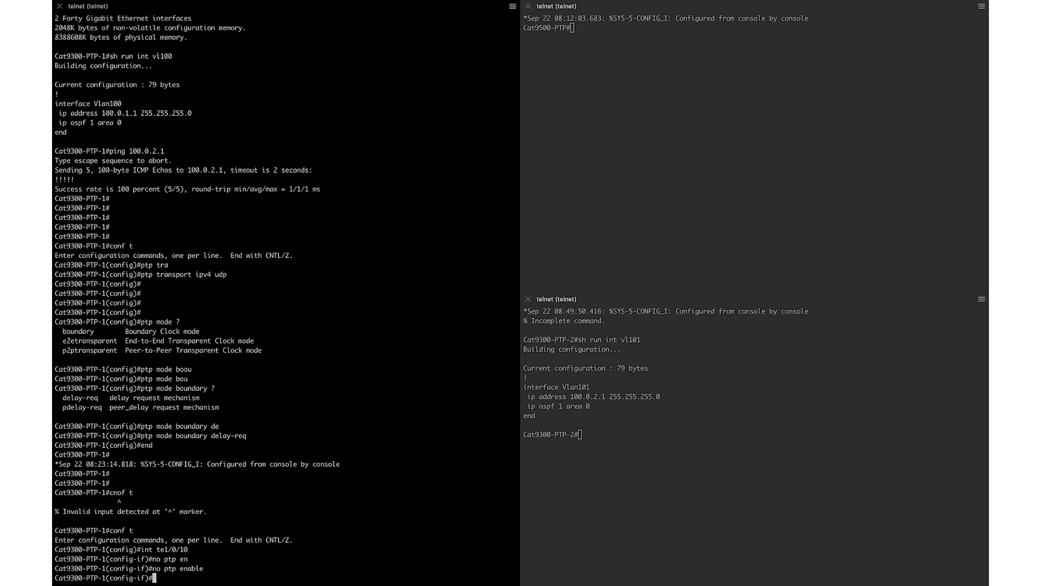
pyautogui.write('end')
pyautogui.press('Return')
# Display the PTP clock information on Cat9300-PTP-1 with "sh ptp clo" from a fresh prompt.
pyautogui.press('Return')
pyautogui.press('Return')
pyautogui.press('Return')
pyautogui.press('Return')
pyautogui.press('Return')
pyautogui.press('Return')
pyautogui.press('Return')
pyautogui.press('Return')
pyautogui.press('Return')
pyautogui.press('Return')
pyautogui.press('Return')
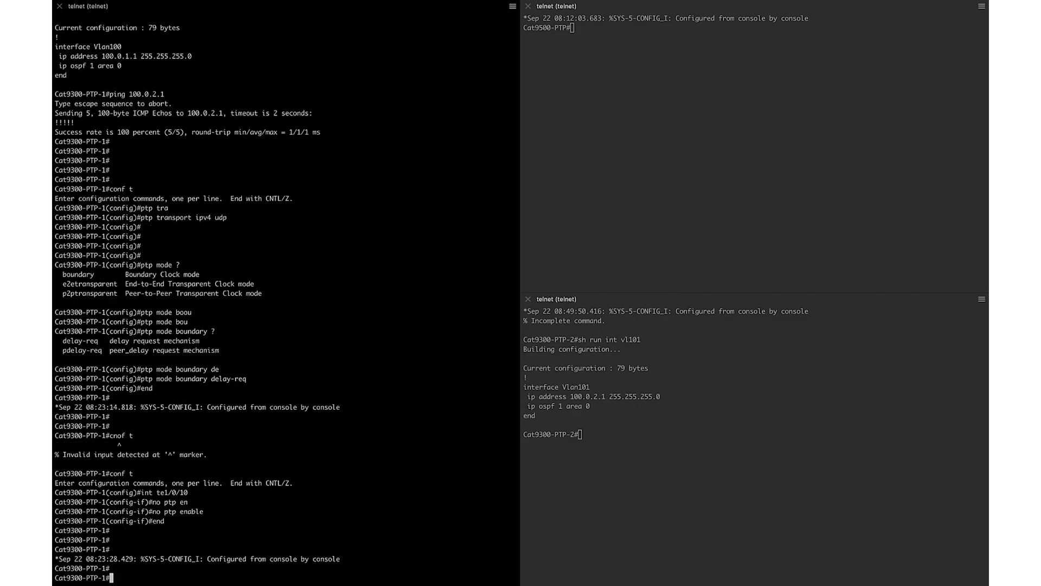
pyautogui.write('sh ptp clo')
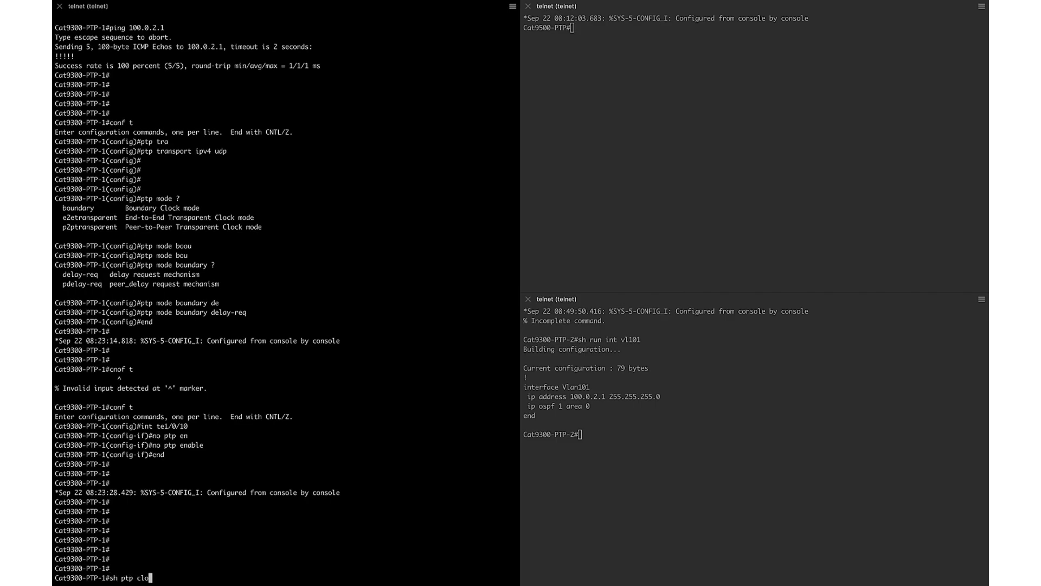
pyautogui.press('Return')
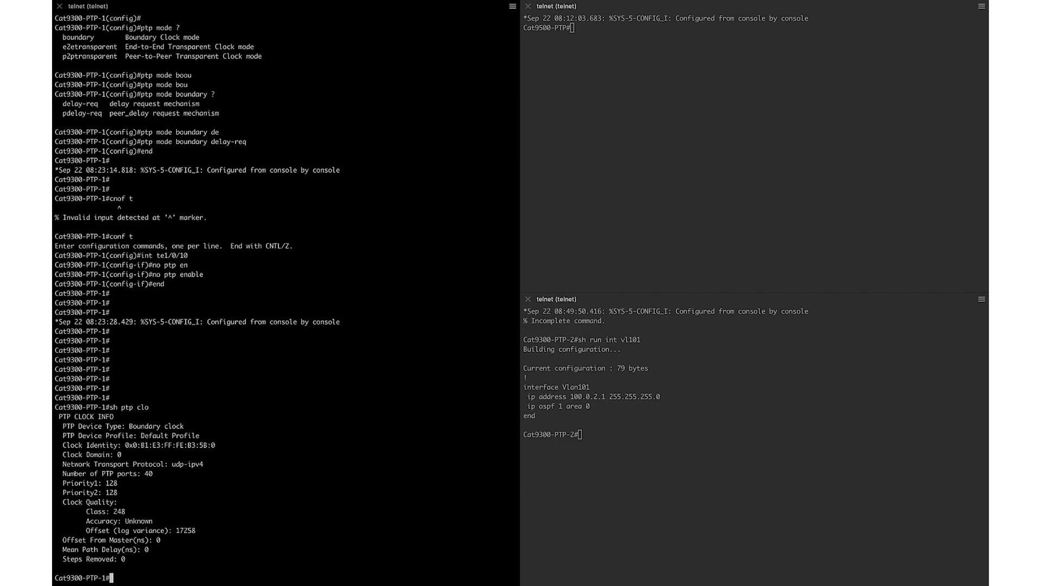
# Highlight the PTP Device Profile, PTP Device Type and Network Transport Protocol lines in turn in the clock output.
pyautogui.doubleClick(145, 434)
pyautogui.tripleClick(146, 434)
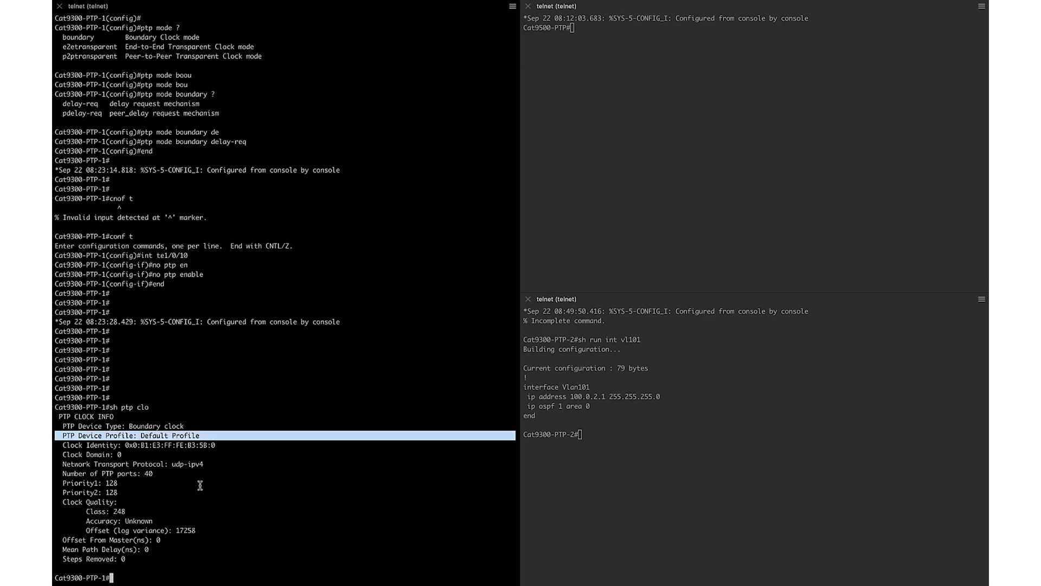
pyautogui.tripleClick(151, 427)
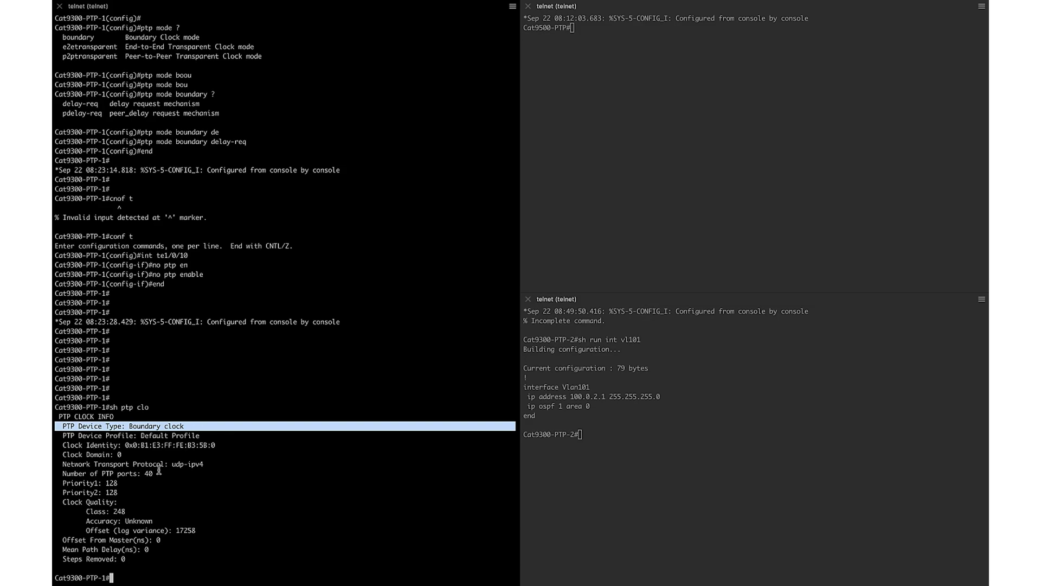
pyautogui.tripleClick(133, 464)
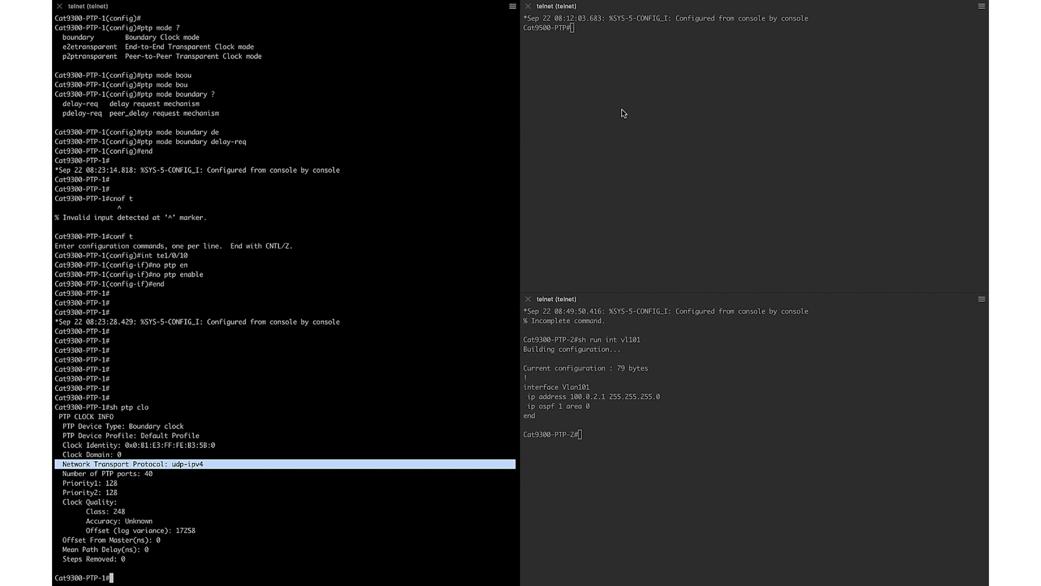
# Enter global configuration on Cat9500-PTP and set the PTP transport with "ptp tra ipv4 ud".
pyautogui.click(571, 181)
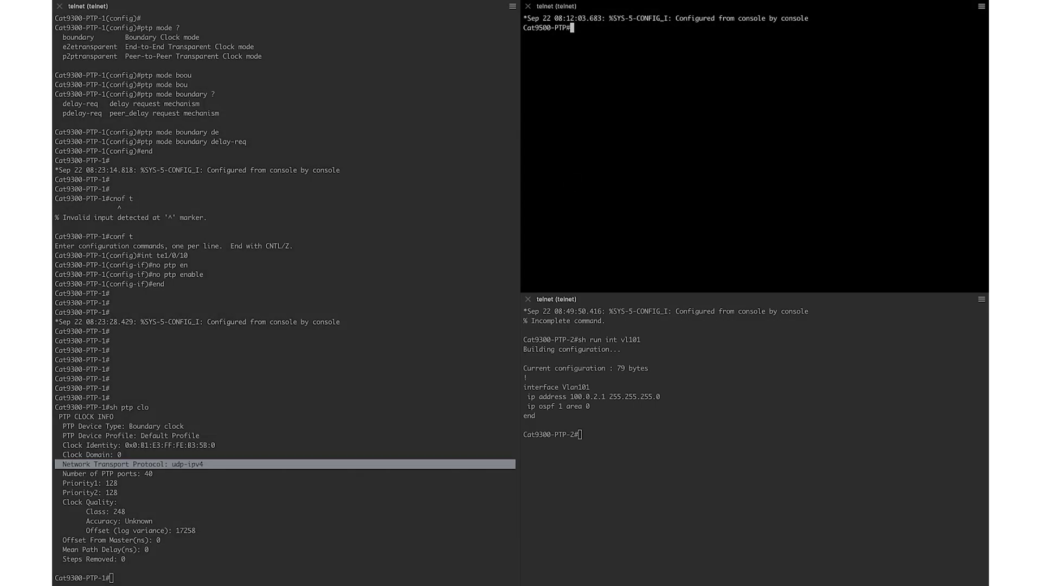
pyautogui.write('conf t')
pyautogui.press('Return')
pyautogui.write('ip')
pyautogui.press('BackSpace')
pyautogui.press('BackSpace')
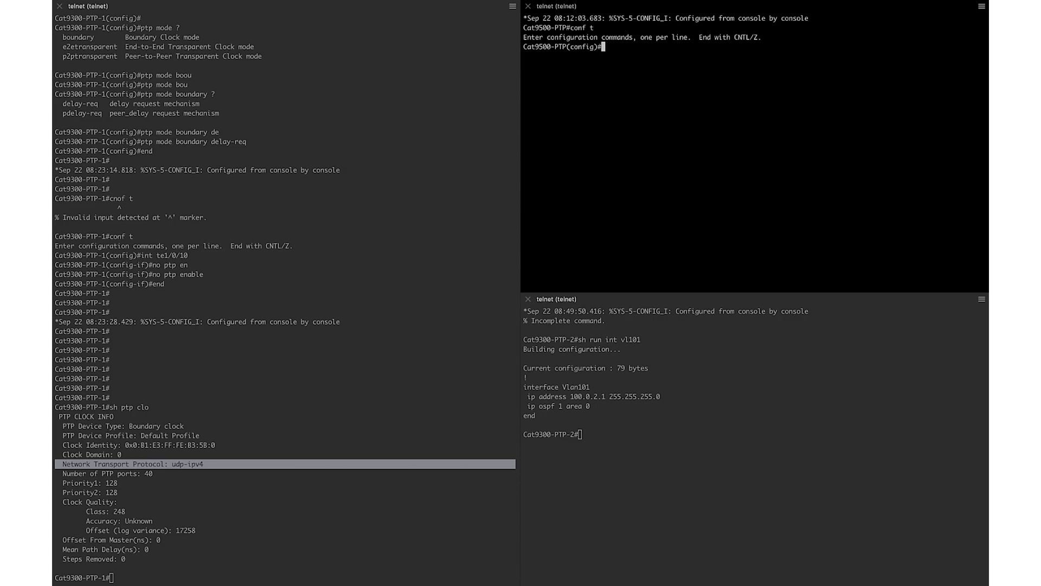
pyautogui.write('ptp tra ipv4 ud')
pyautogui.press('Return')
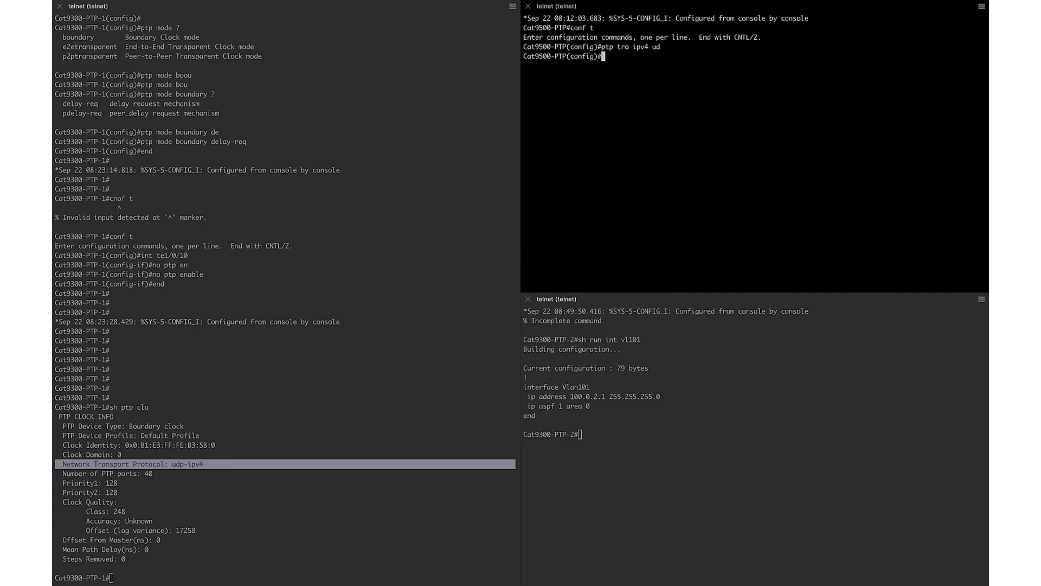
# Configure "ptp mode boun delay-req" on Cat9500-PTP and leave configuration mode.
pyautogui.write('ptp mode boou')
pyautogui.press('BackSpace')
pyautogui.press('BackSpace')
pyautogui.press('BackSpace')
pyautogui.write('un de')
pyautogui.press('Tab')
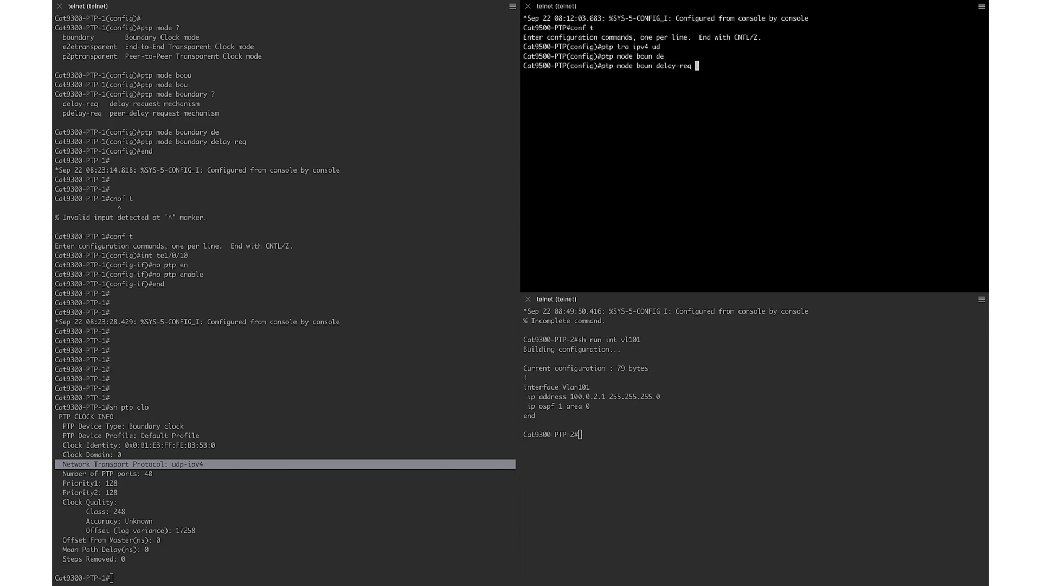
pyautogui.press('Return')
pyautogui.write('end')
pyautogui.press('Return')
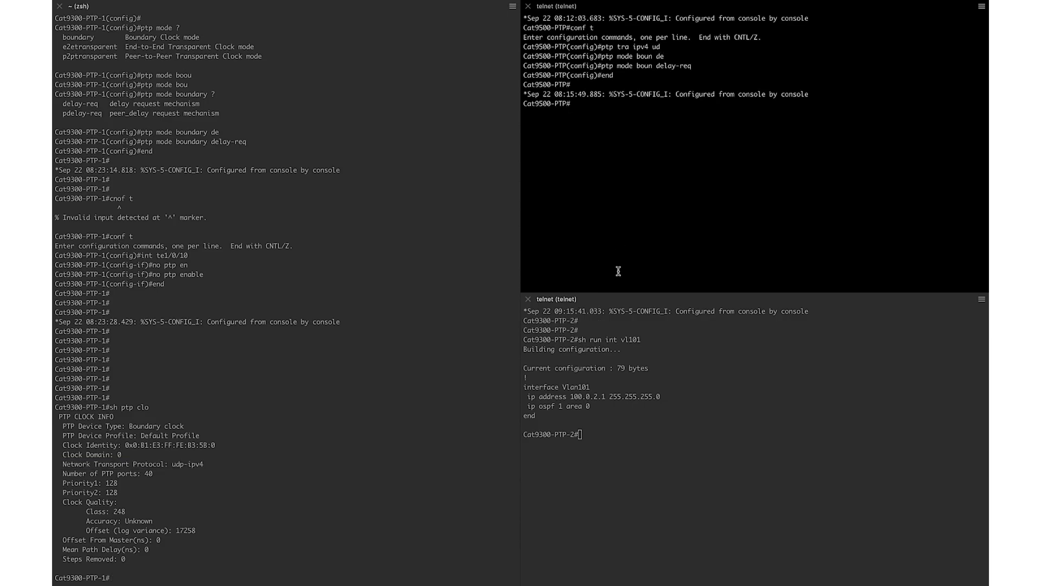
# Enter global configuration on Cat9300-PTP-2 and set the PTP transport with "ptp tr ipv4 udp".
pyautogui.click(606, 368)
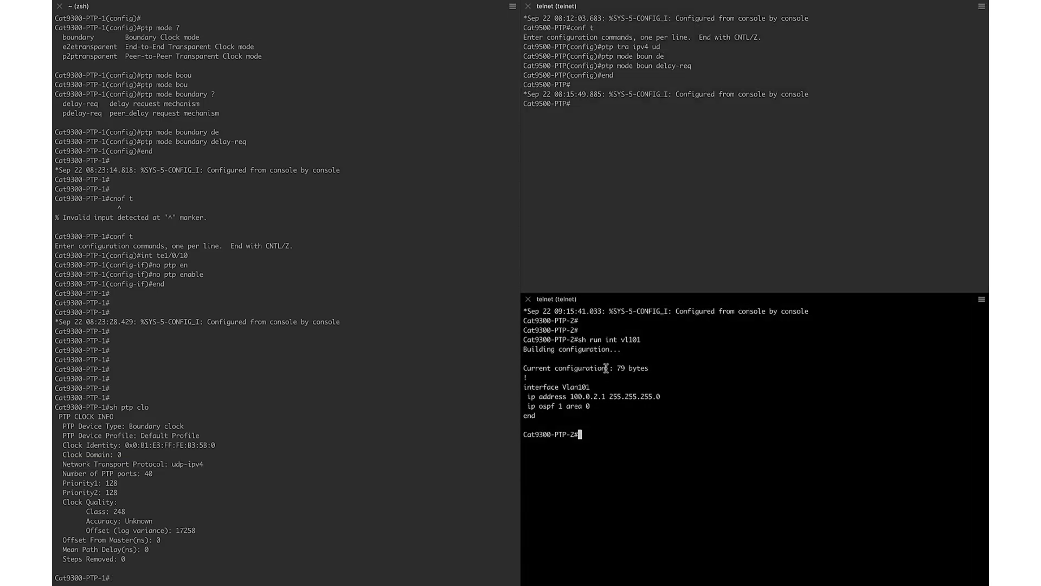
pyautogui.write('conf t')
pyautogui.press('Return')
pyautogui.write('p')
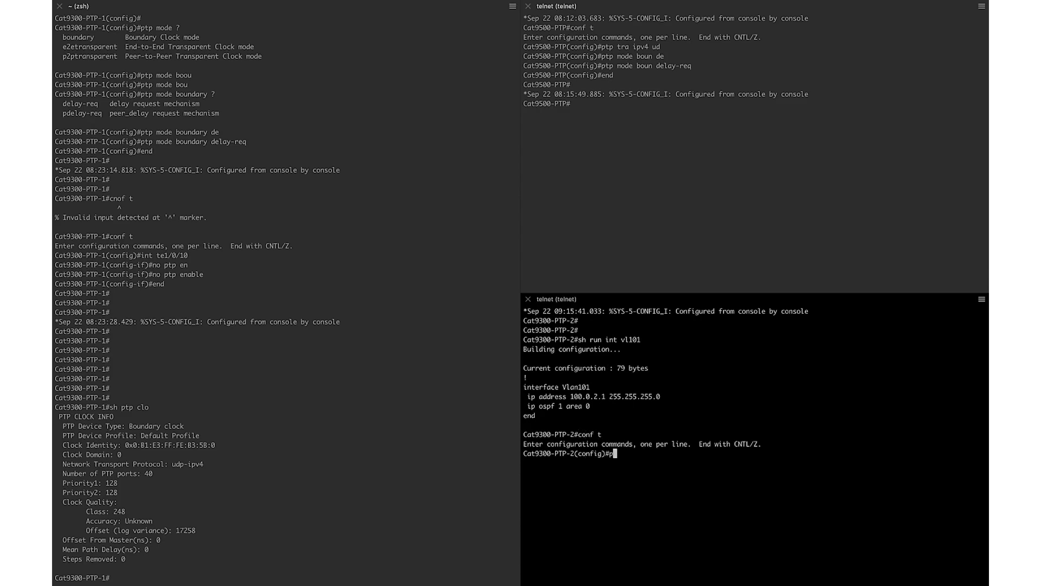
pyautogui.write('tp tr ipv4 udp')
pyautogui.press('Return')
# Configure "ptp mode boun del" on Cat9300-PTP-2 and leave configuration mode.
pyautogui.write('pt')
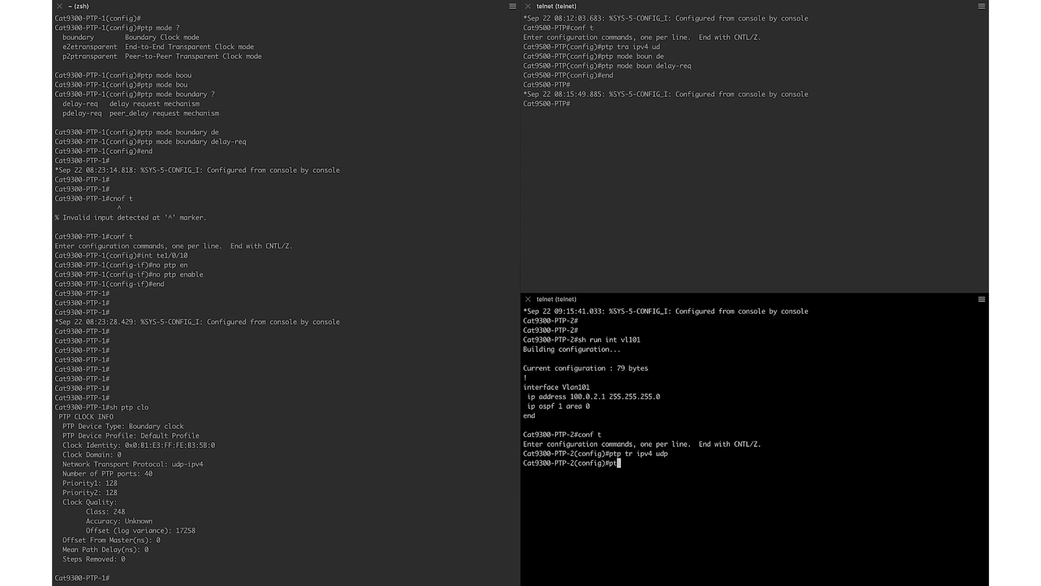
pyautogui.write('p mode boun del')
pyautogui.press('Return')
pyautogui.write('end')
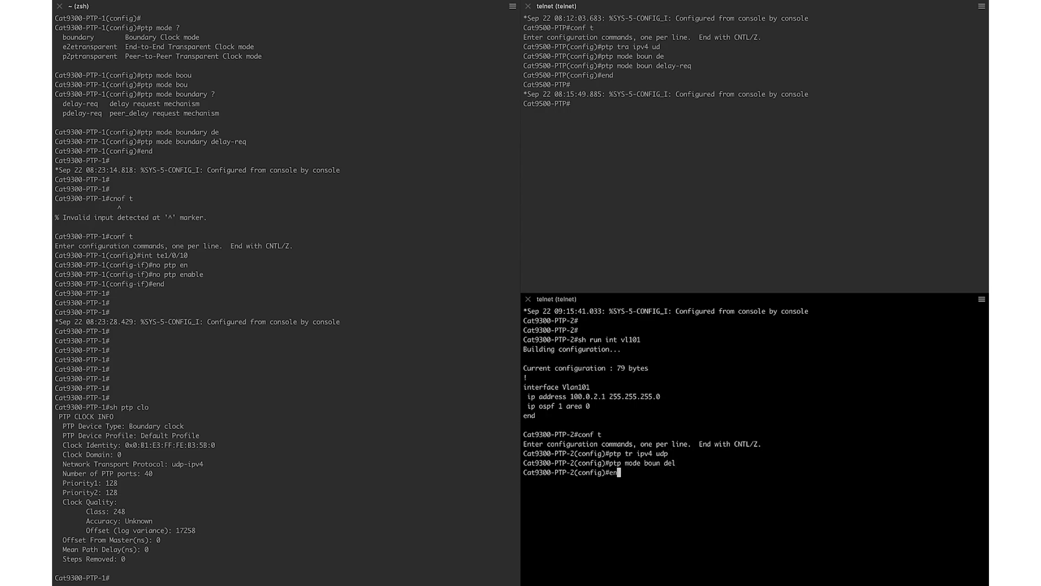
pyautogui.press('Return')
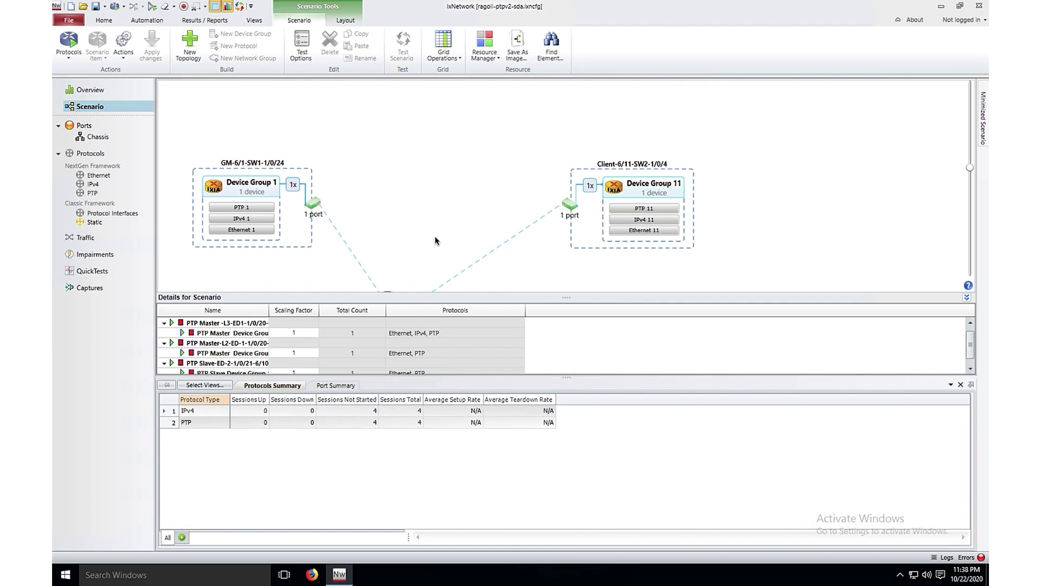
# In IxNetwork, start the protocols on the GM-6/1-SW1-1/0/24 port and on the Client-6/11-SW2-1/0/4 port.
pyautogui.click(318, 207)
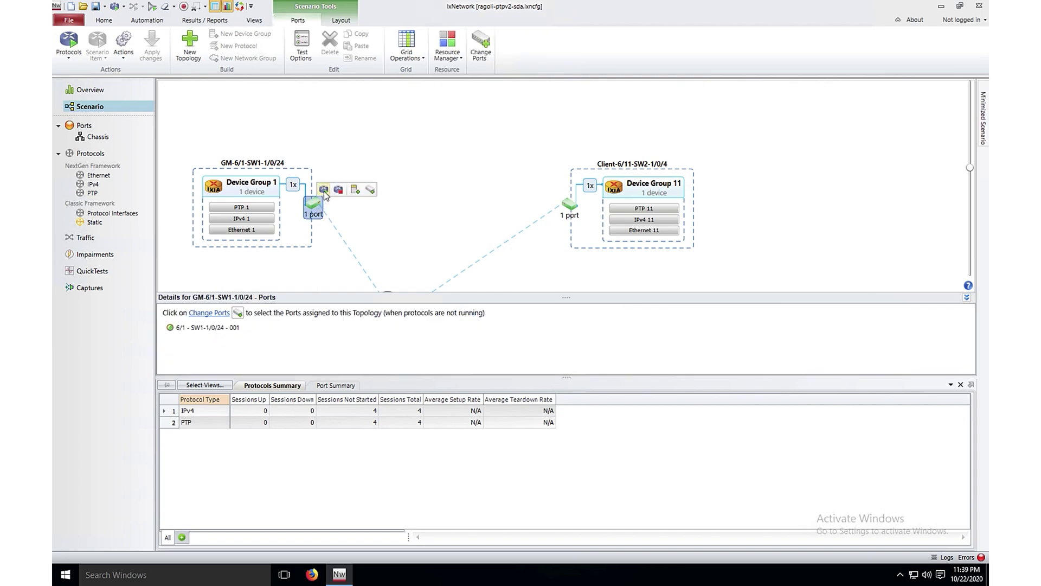
pyautogui.click(324, 190)
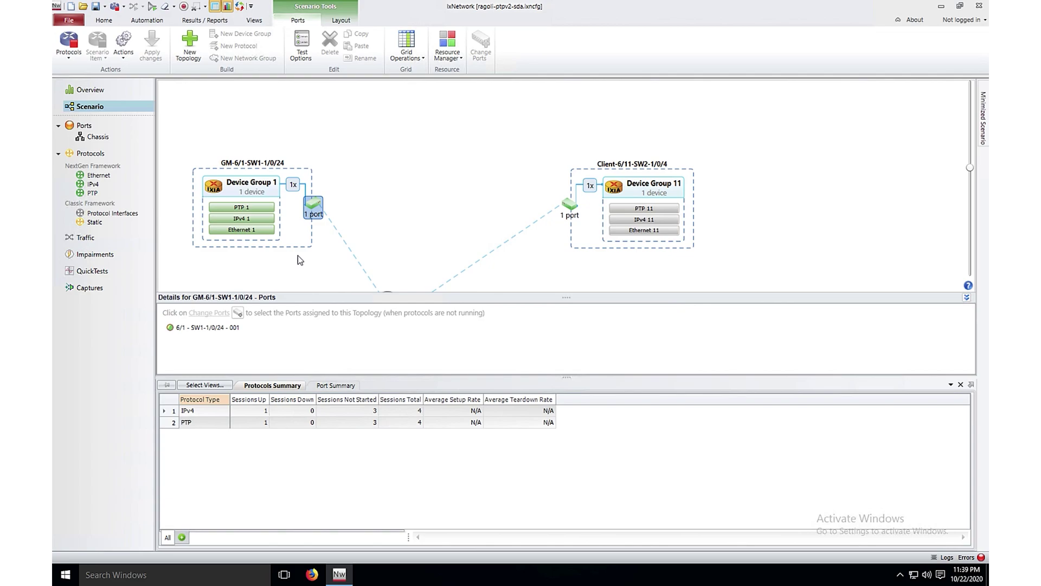
pyautogui.click(571, 204)
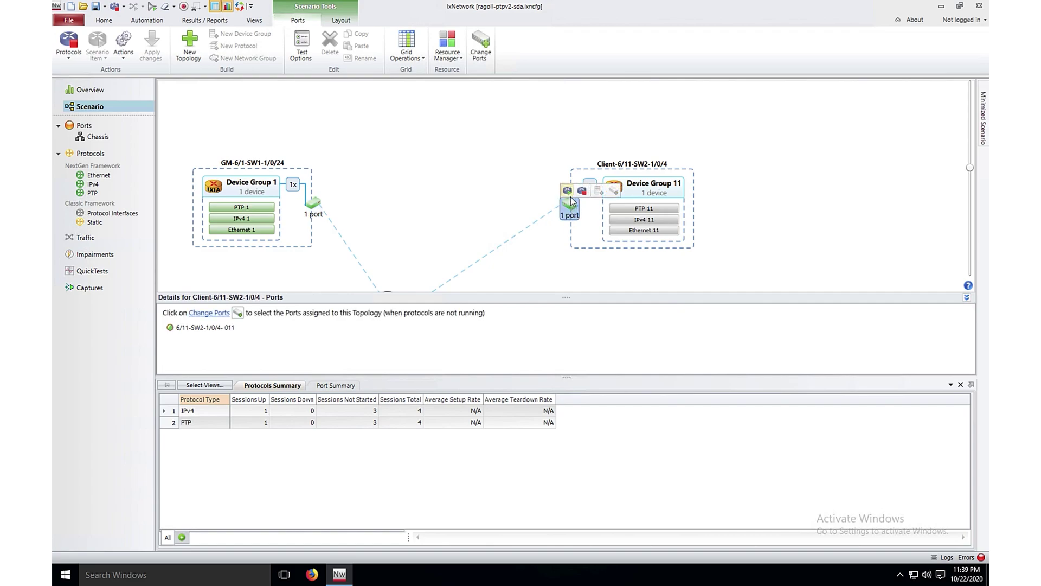
pyautogui.click(567, 192)
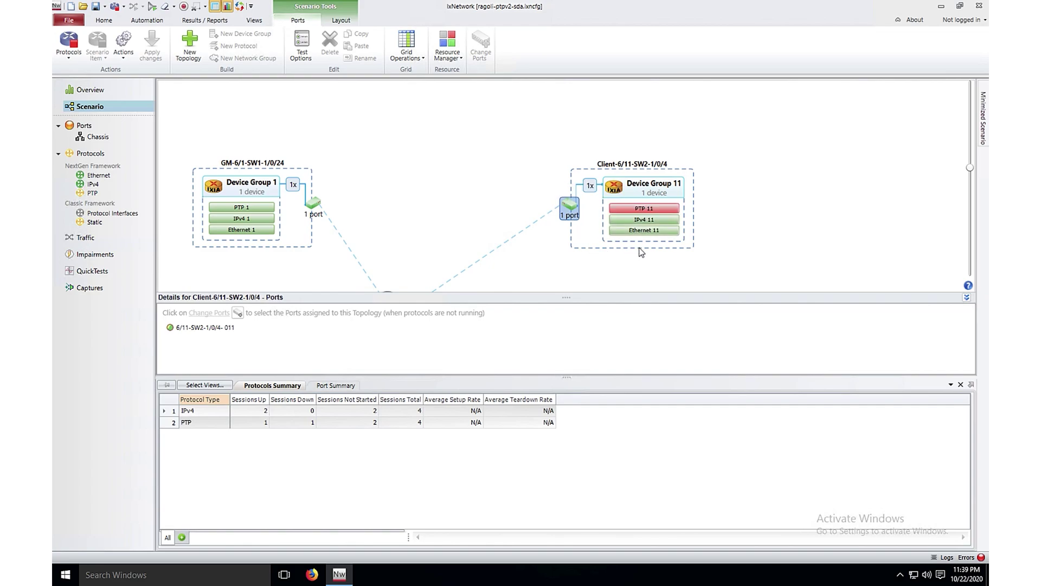
pyautogui.moveTo(654, 227)
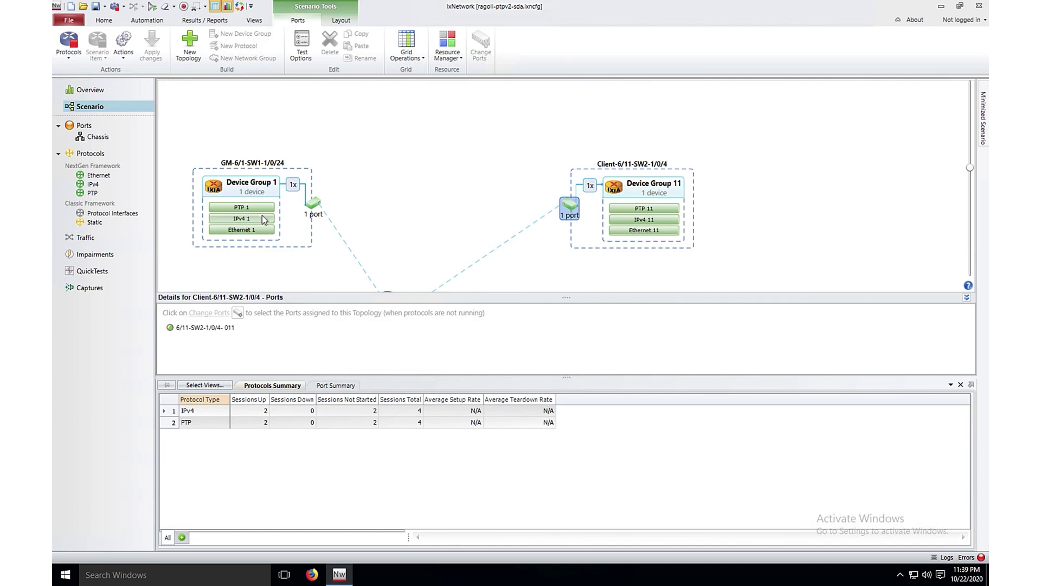
# Open the PTP 1 details of the grandmaster's Device Group 1 and select its Clock Identity value.
pyautogui.moveTo(259, 213)
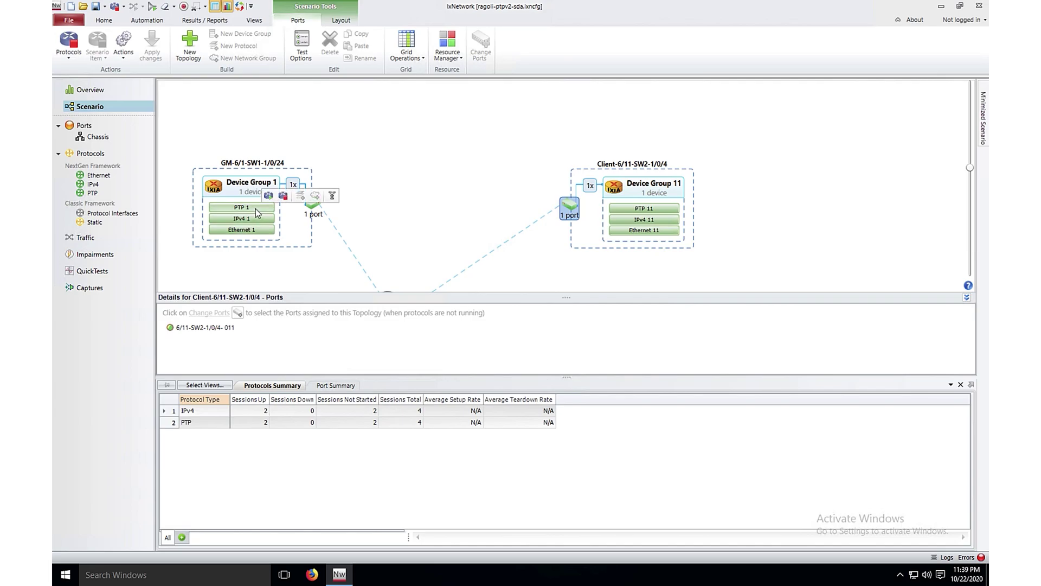
pyautogui.click(242, 208)
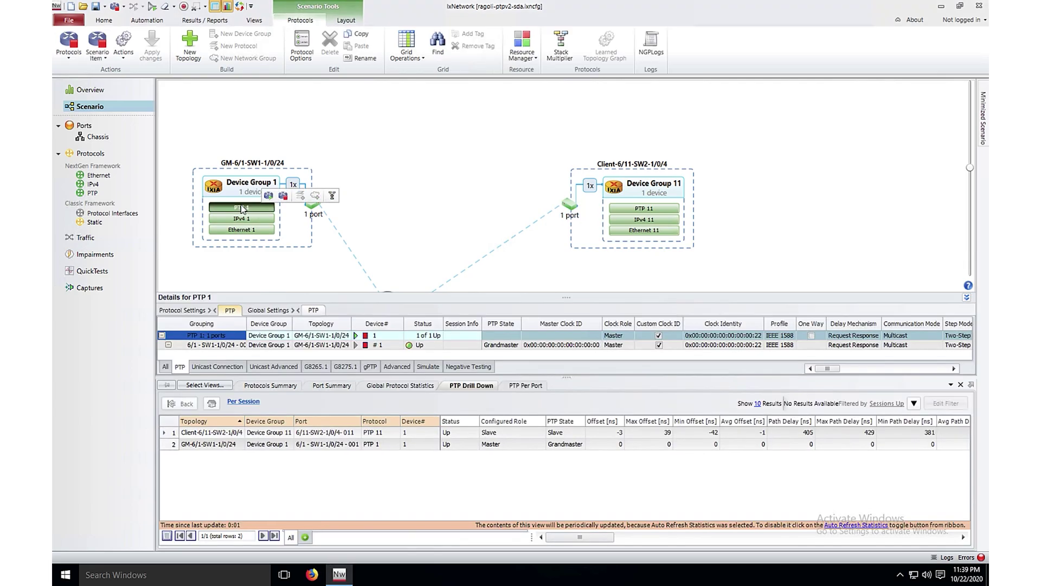
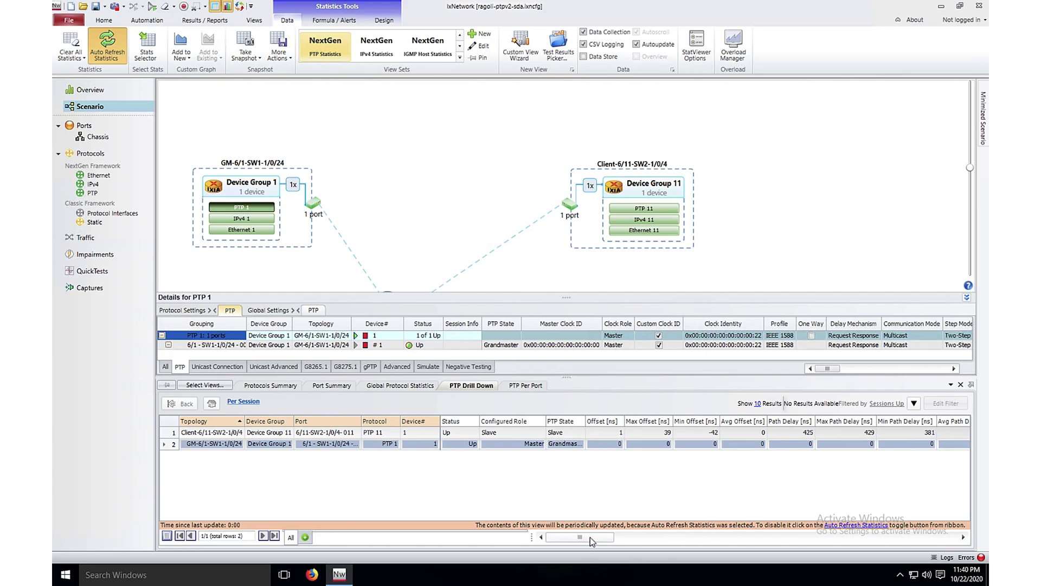
pyautogui.click(744, 346)
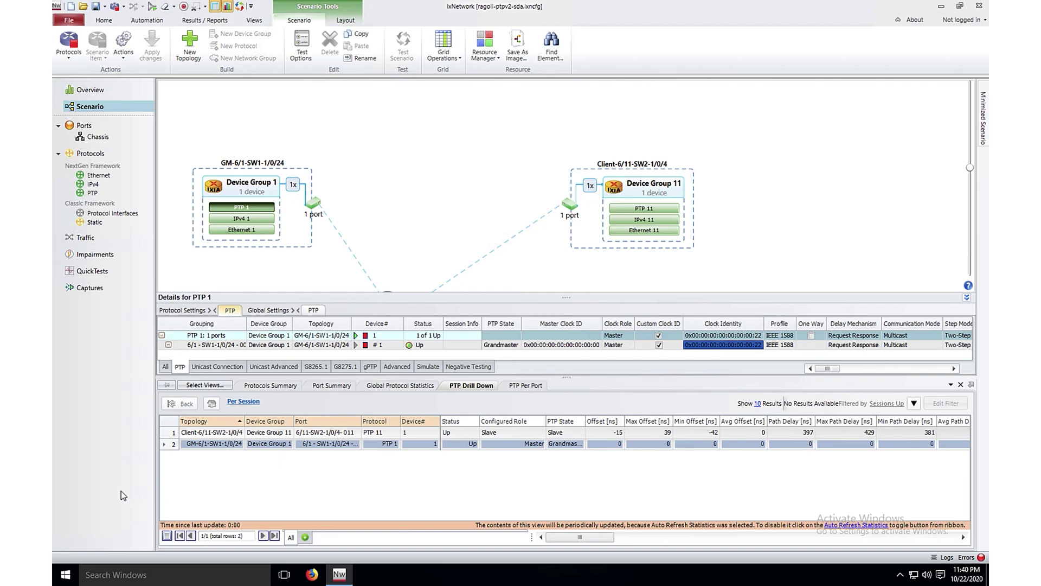
# Examine the client session's PTP state, offset, path delay and Grandmaster Port Identity in the PTP Drill Down statistics.
pyautogui.click(171, 434)
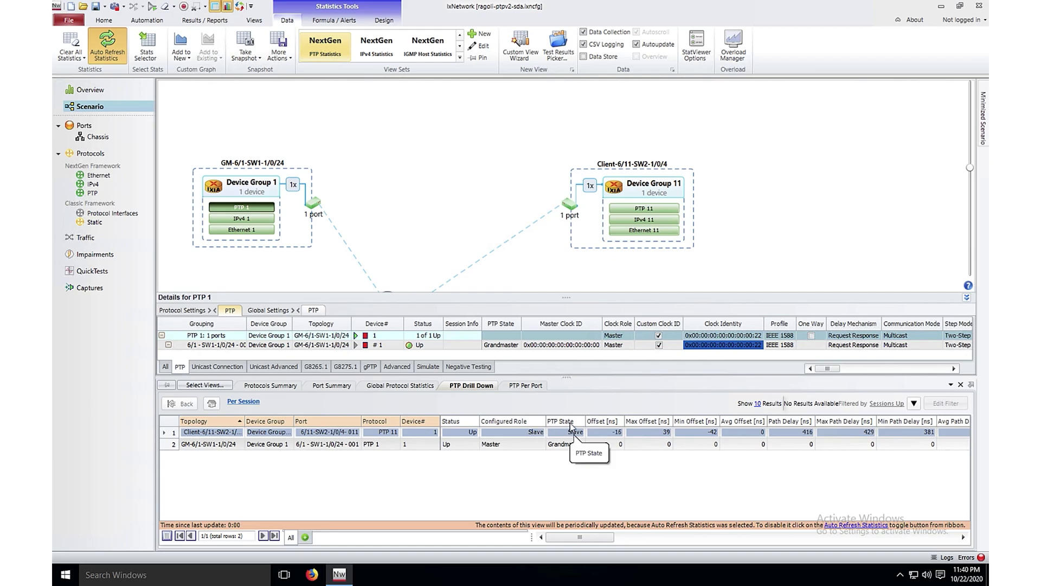
pyautogui.moveTo(586, 421); pyautogui.dragTo(593, 421)
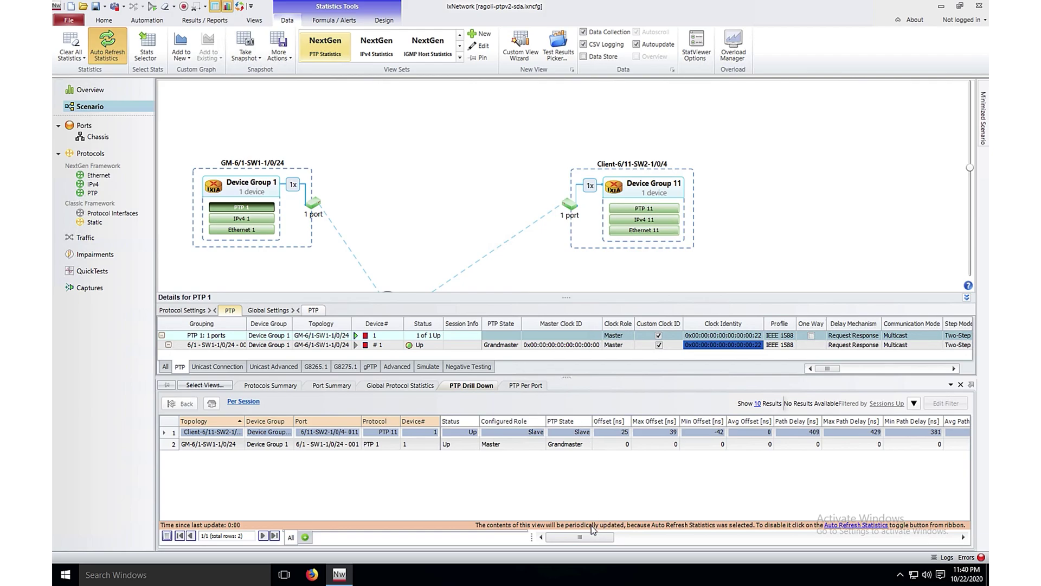
pyautogui.moveTo(586, 538); pyautogui.dragTo(697, 525)
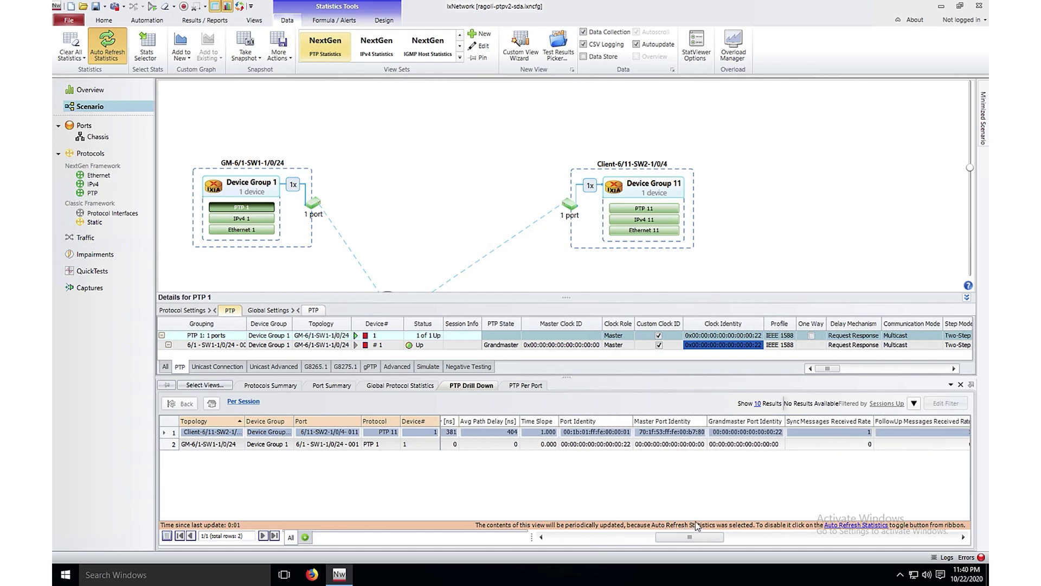
pyautogui.click(745, 434)
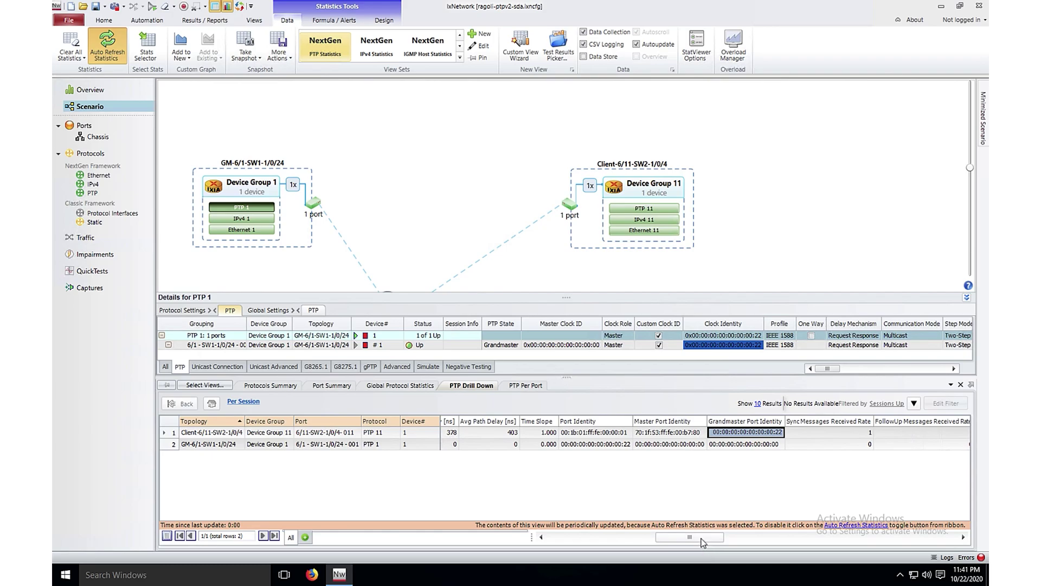
pyautogui.moveTo(703, 543); pyautogui.dragTo(733, 536)
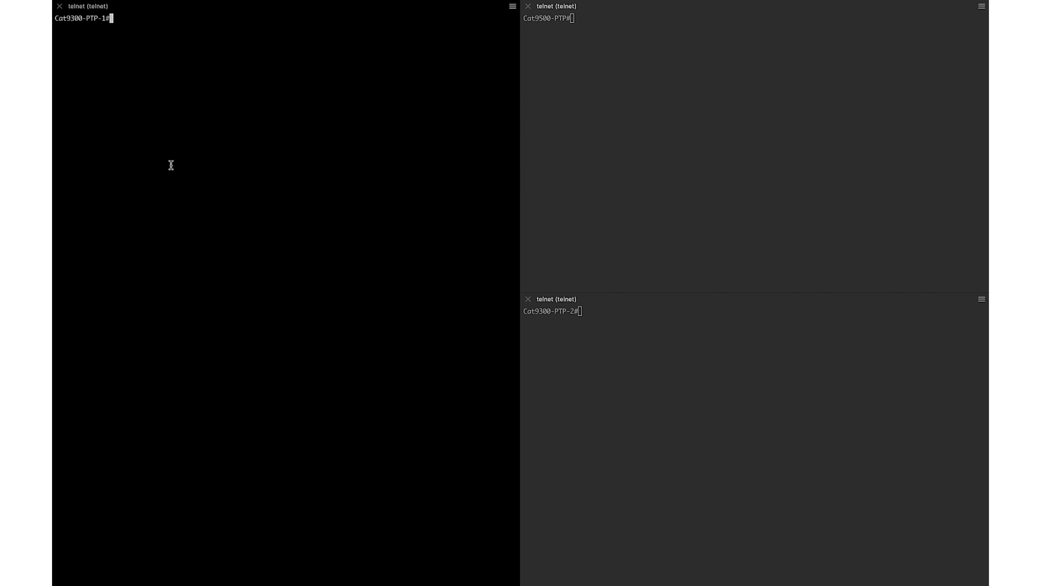
# Switch to the Cat9300-PTP-1 telnet session and display its parent clock properties with "sh ptp parent".
pyautogui.write('sh ptp parent')
pyautogui.press('Return')
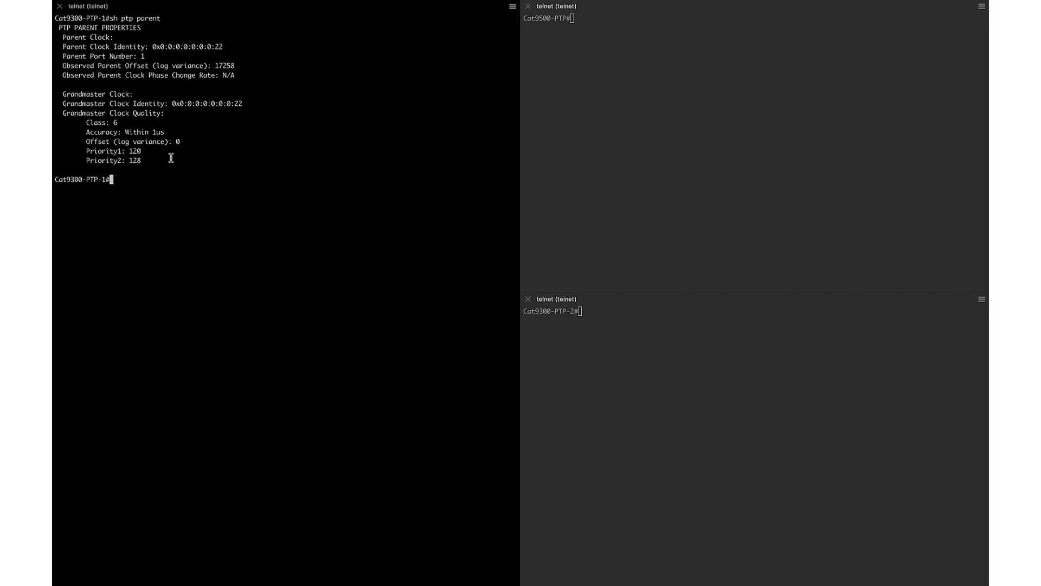
# Highlight the Grandmaster Clock Identity line in the Cat9300-PTP-1 parent clock output.
pyautogui.doubleClick(151, 104)
pyautogui.tripleClick(173, 105)
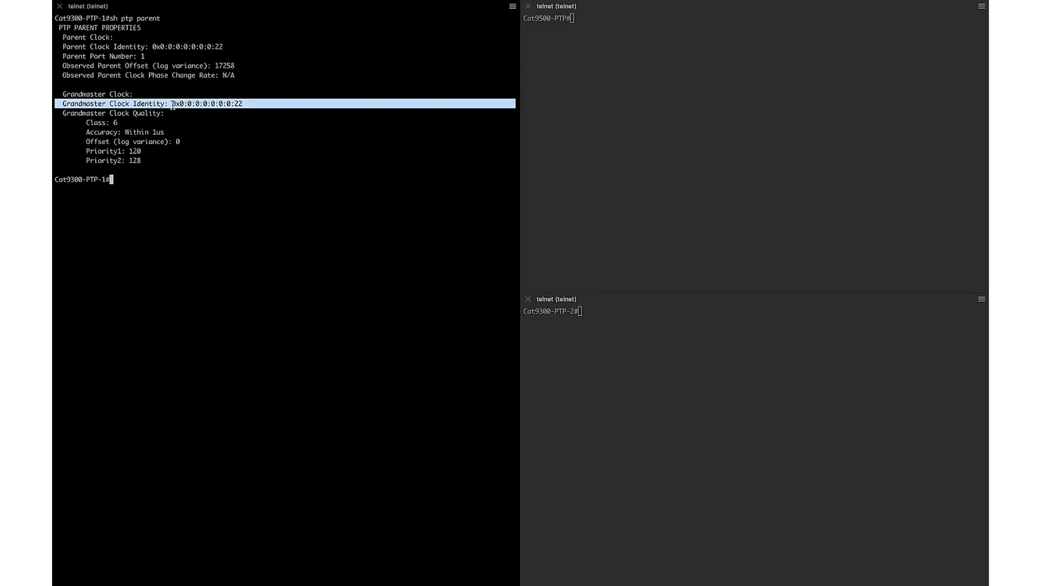
# Run "sh ptp parent" on Cat9500-PTP and highlight the Grandmaster Clock Identity line in its output.
pyautogui.click(630, 125)
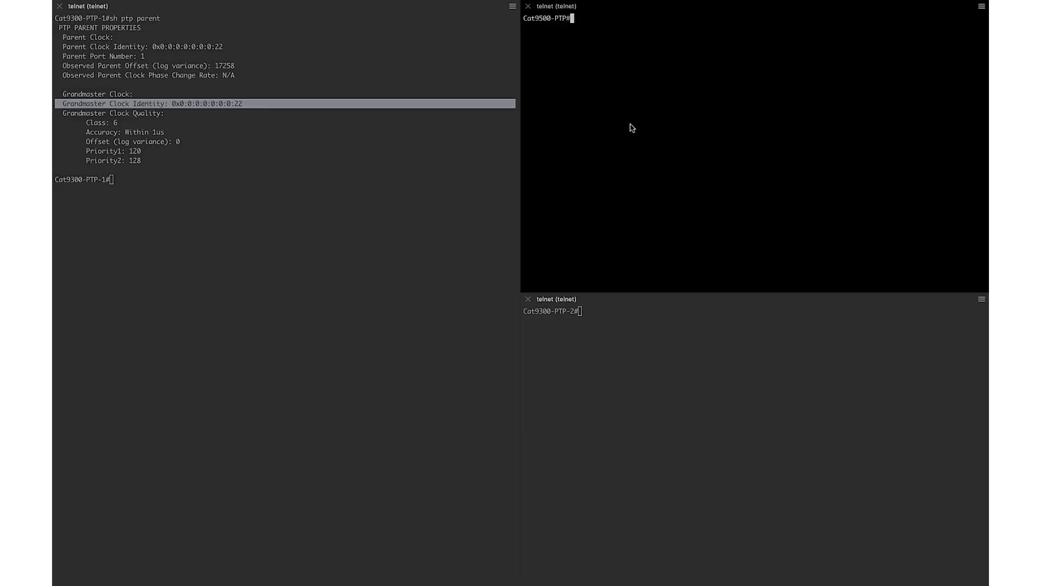
pyautogui.write('sh ')
pyautogui.write('ptp paa')
pyautogui.write('e')
pyautogui.press('Tab')
pyautogui.press('Return')
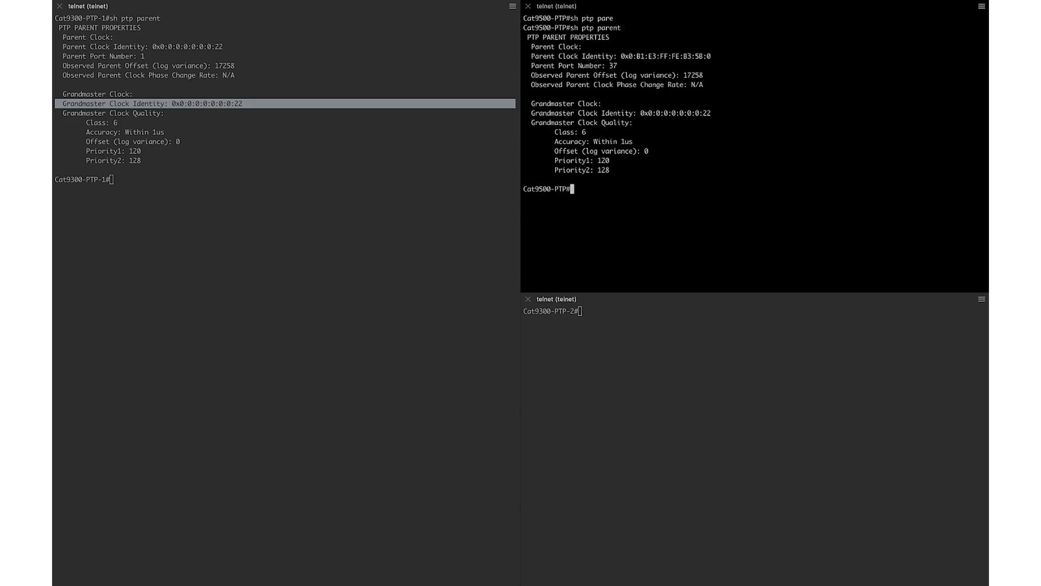
pyautogui.doubleClick(622, 114)
pyautogui.tripleClick(595, 116)
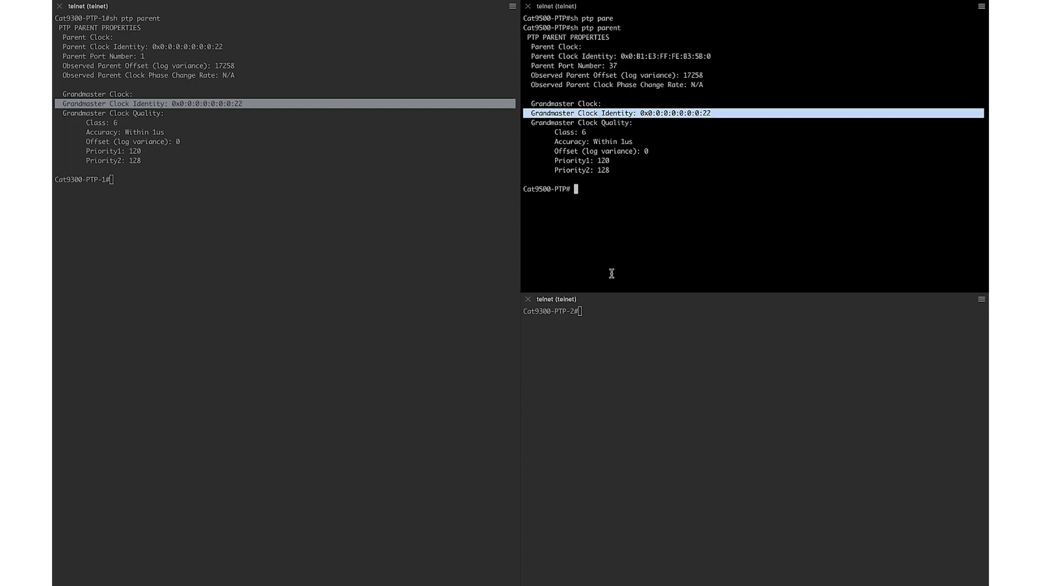
# Run "sh ptp parent" on Cat9300-PTP-2 and highlight the Grandmaster Clock Identity line in its output.
pyautogui.click(613, 371)
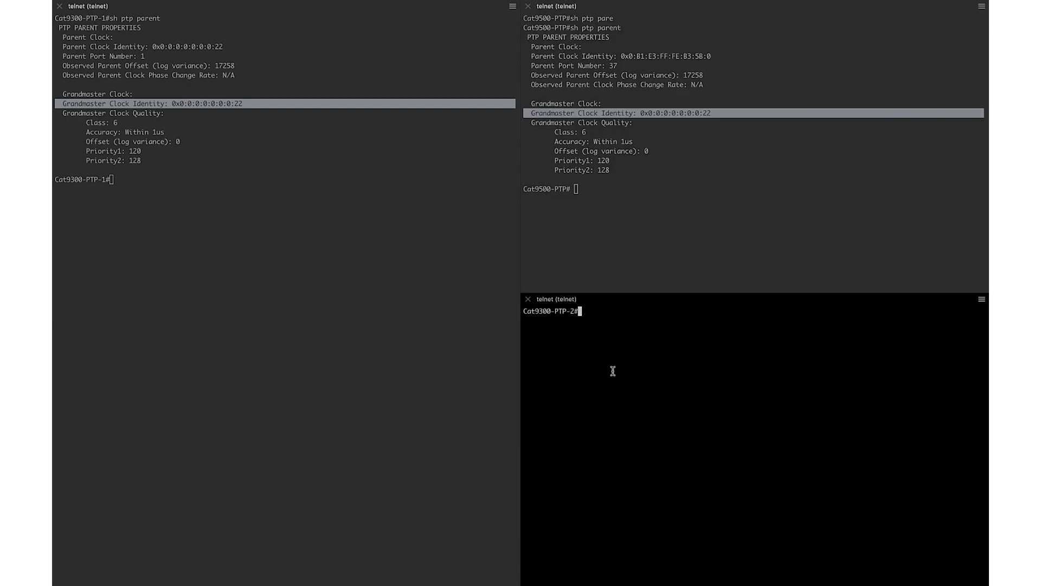
pyautogui.write('sh ptp pare')
pyautogui.press('Tab')
pyautogui.press('Return')
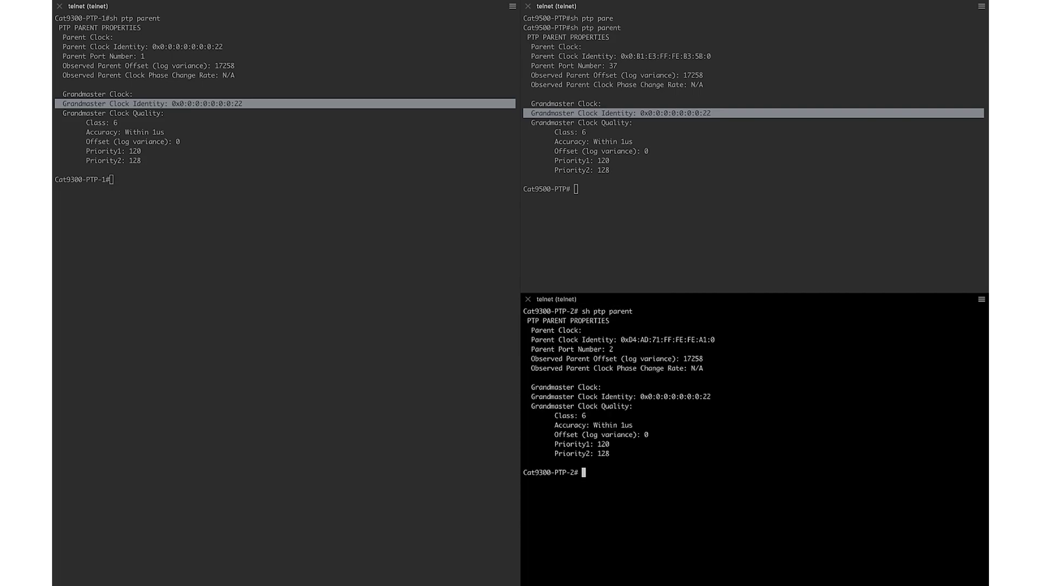
pyautogui.tripleClick(613, 395)
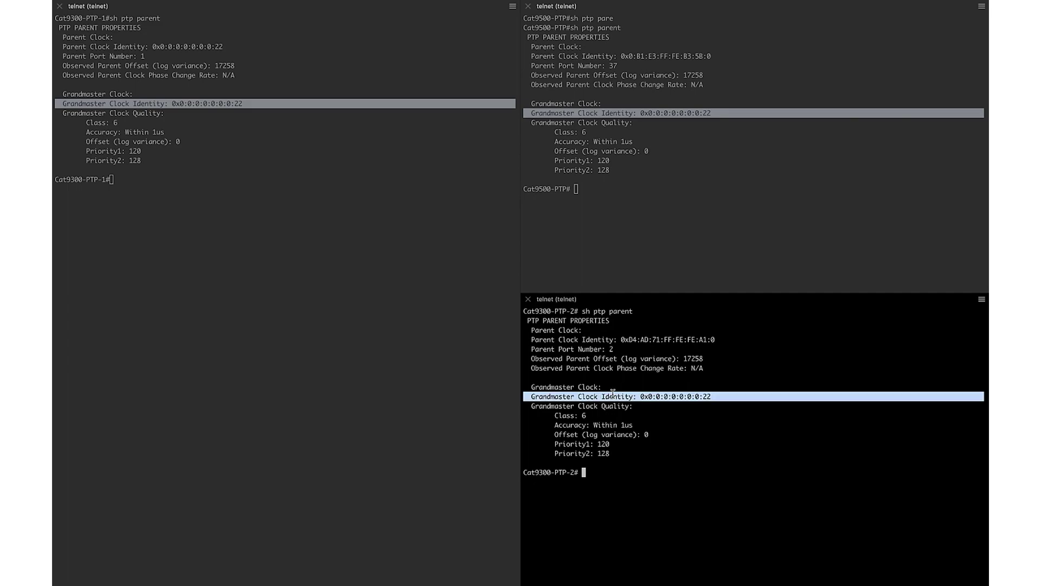